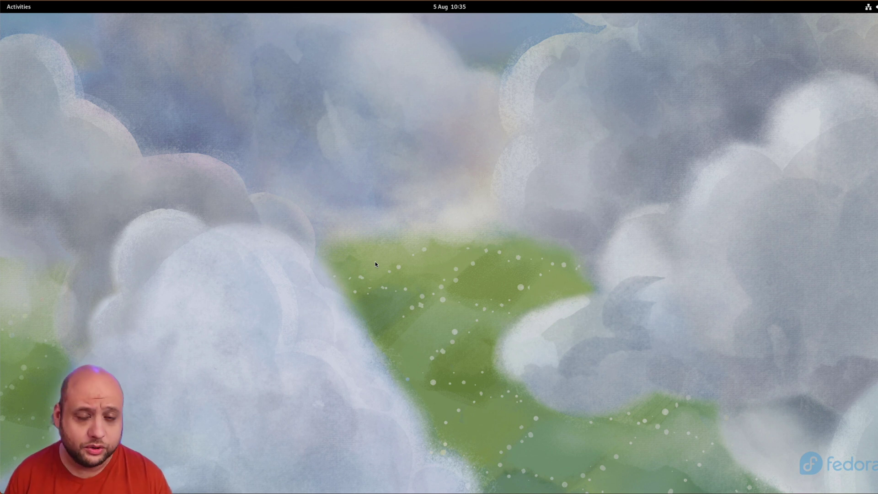
- Launch GNOME Software, search for 'geary' and start installing the Geary e-mail client
key(super)
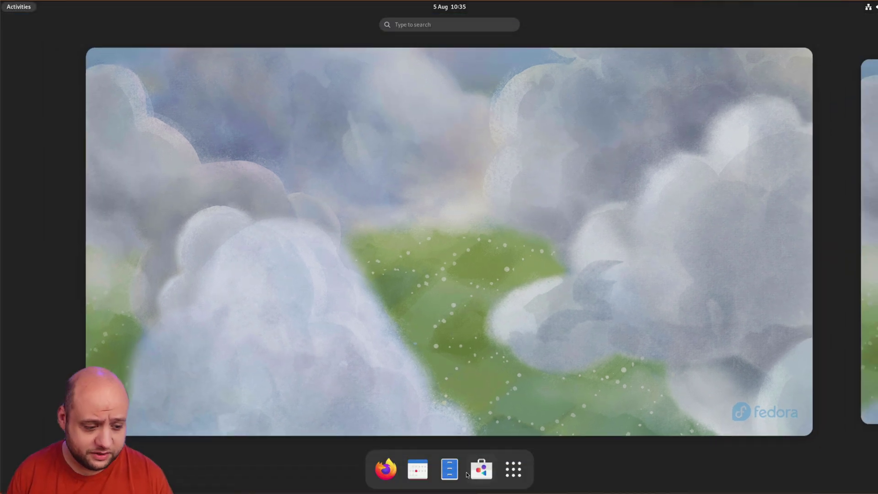
click(474, 474)
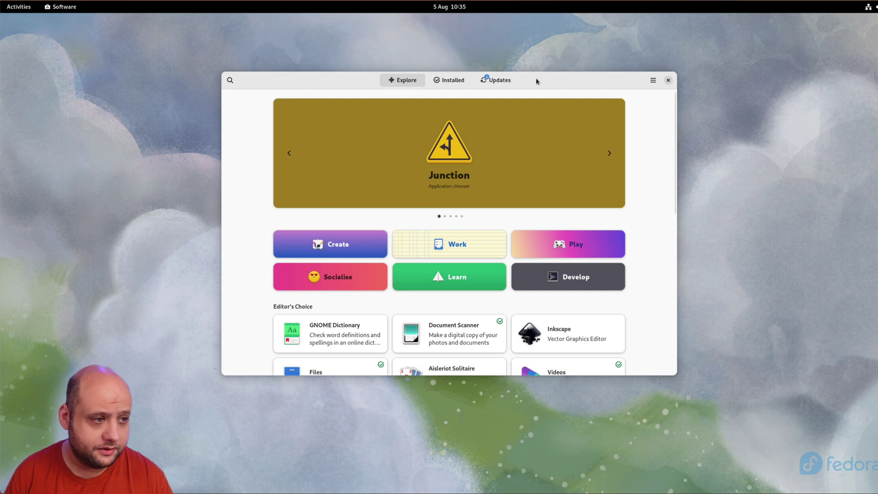
drag(537, 81, 496, 54)
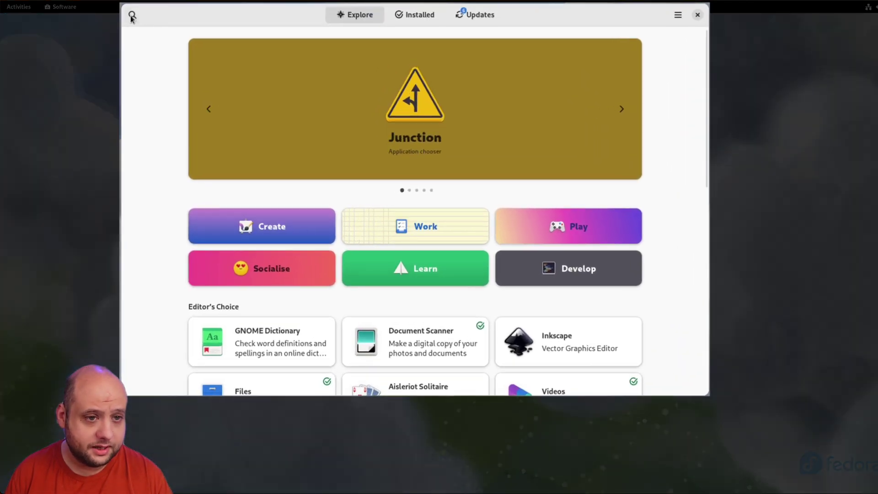
click(196, 55)
text(geary)
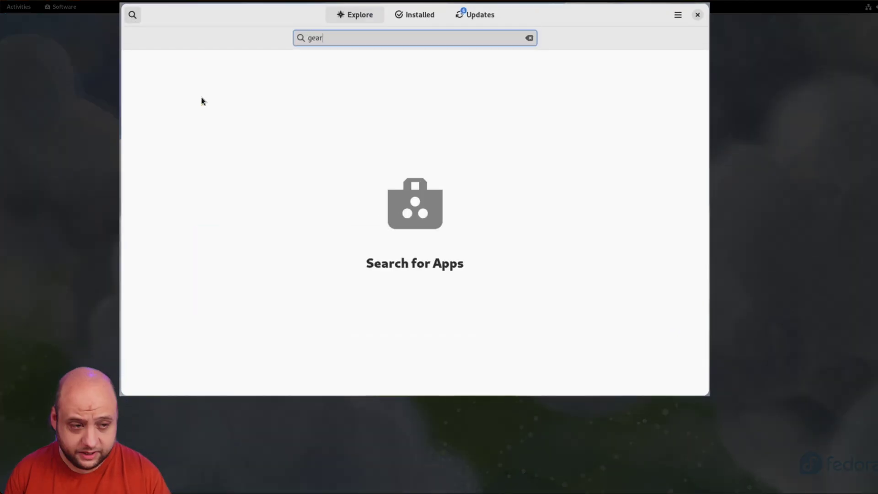
click(323, 97)
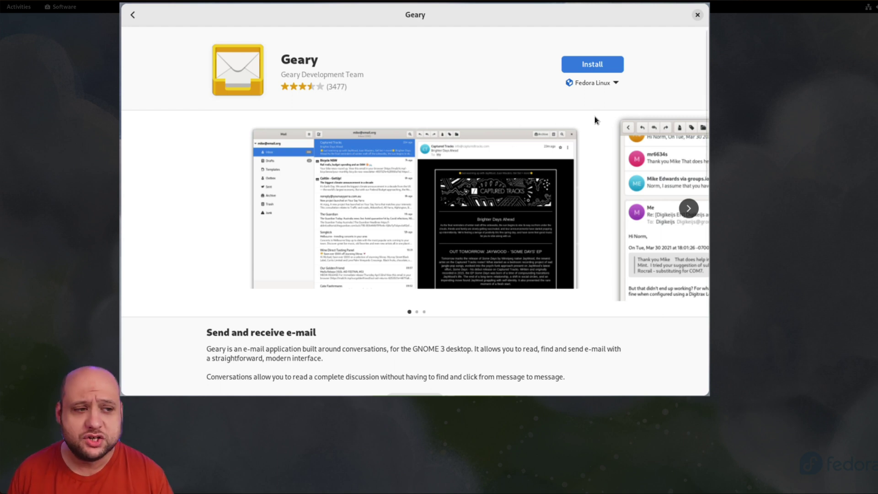
click(586, 64)
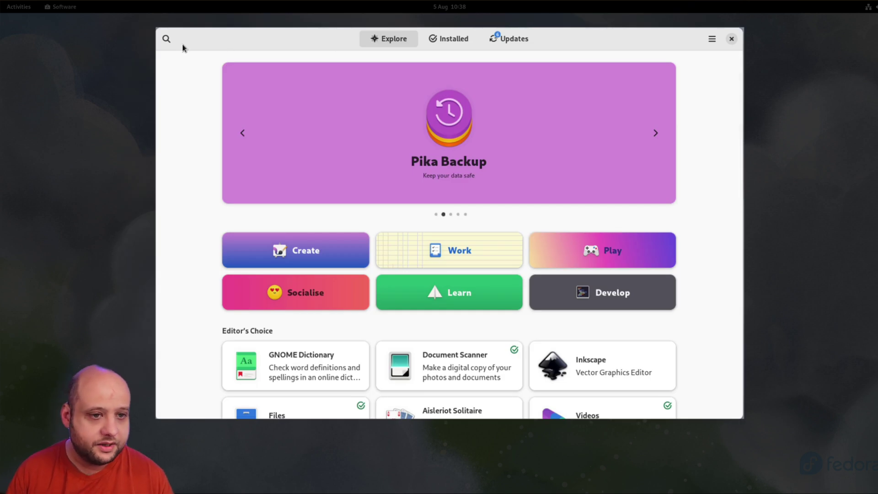
- Search for 'thunderbird', open the second result and review its Fedora Linux install sources
key(ctrl+f)
text(thunderbird)
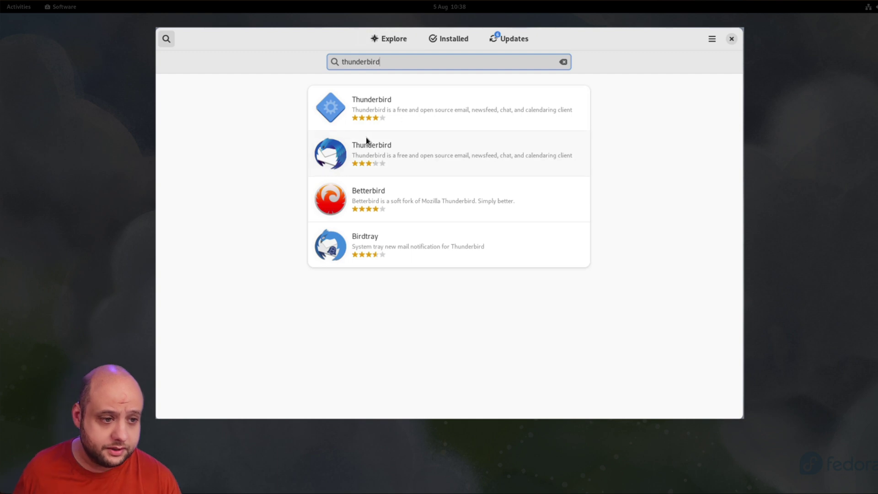
click(366, 138)
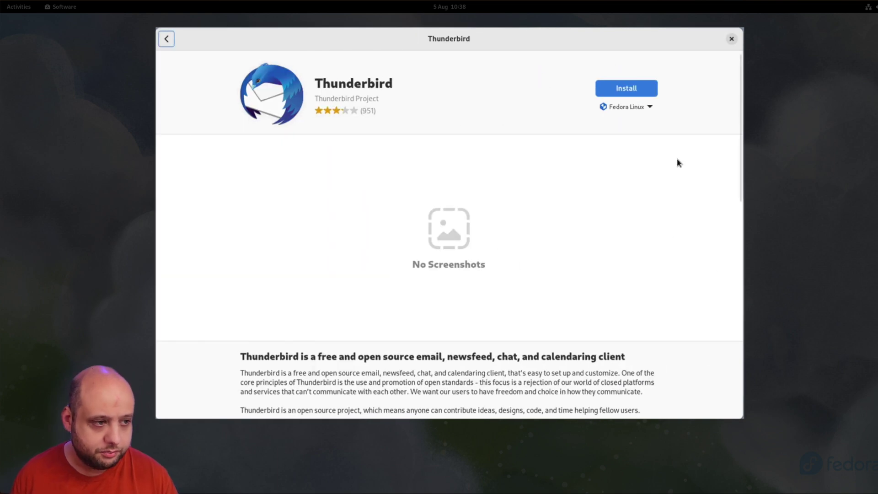
scroll(738, 108, down, 1)
drag(738, 109, 735, 359)
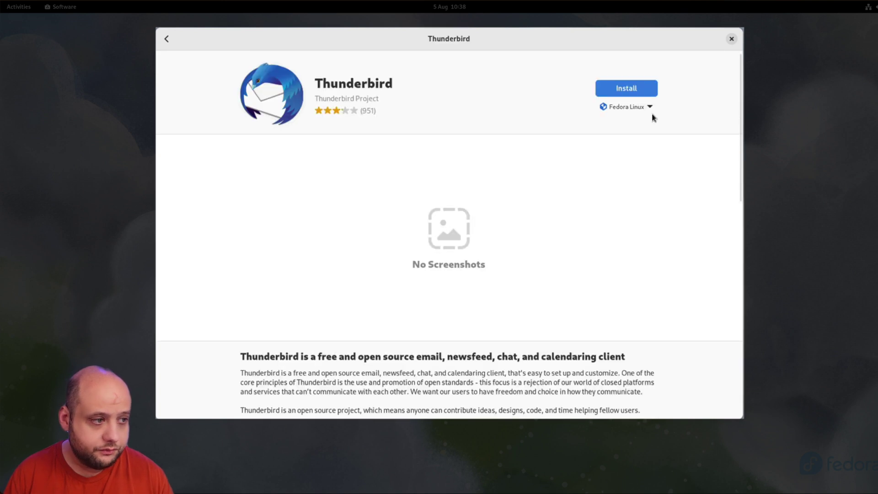
click(640, 110)
click(524, 109)
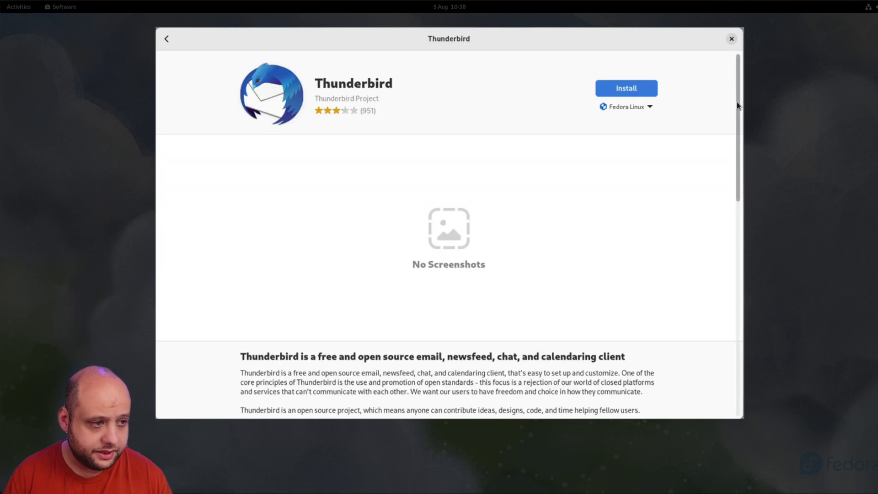
drag(737, 104, 738, 213)
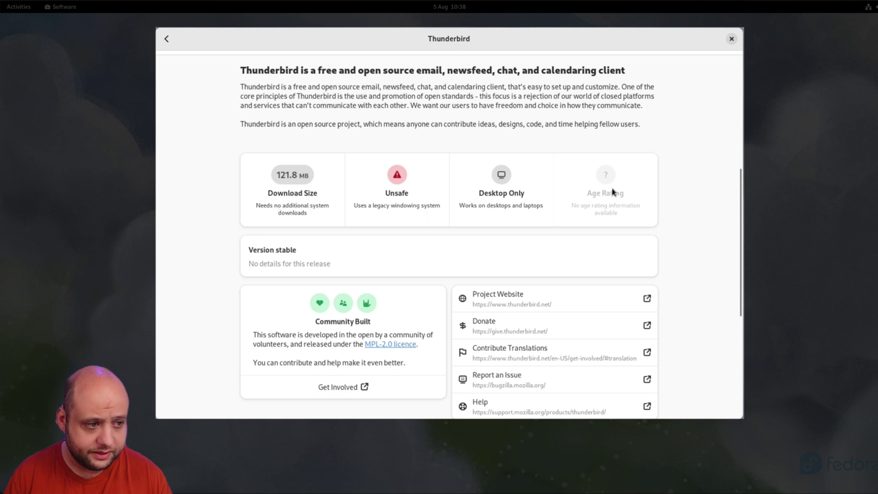
scroll(740, 179, up, 6)
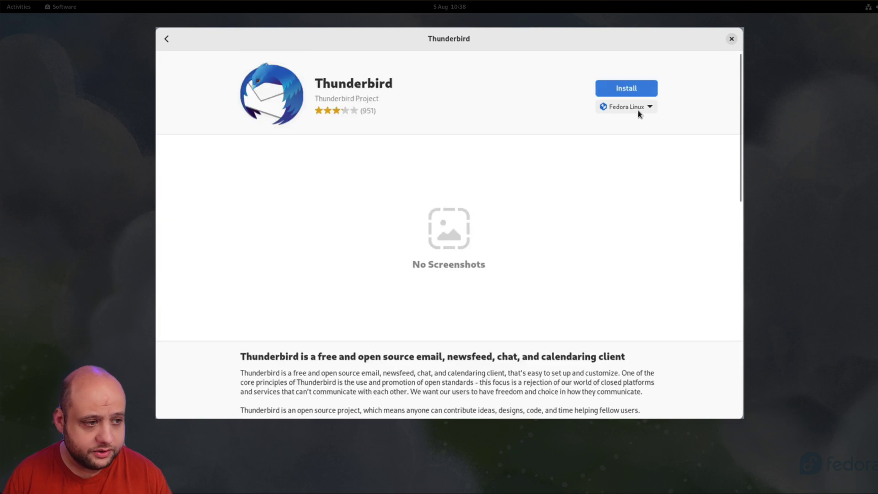
click(638, 110)
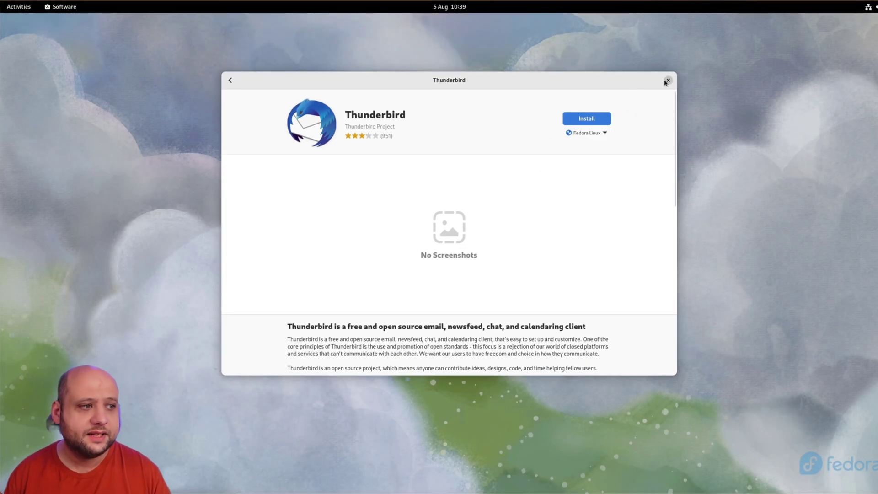
- Close the software store and load the Flathub website in Firefox
click(667, 81)
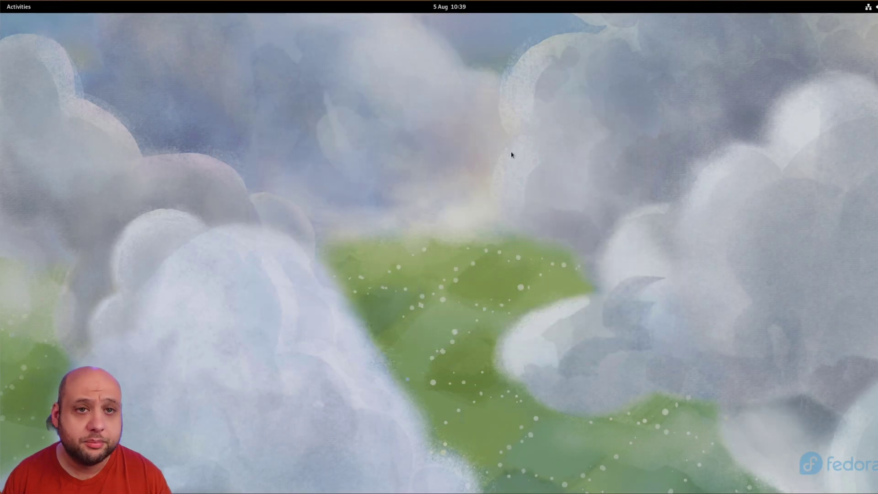
key(super)
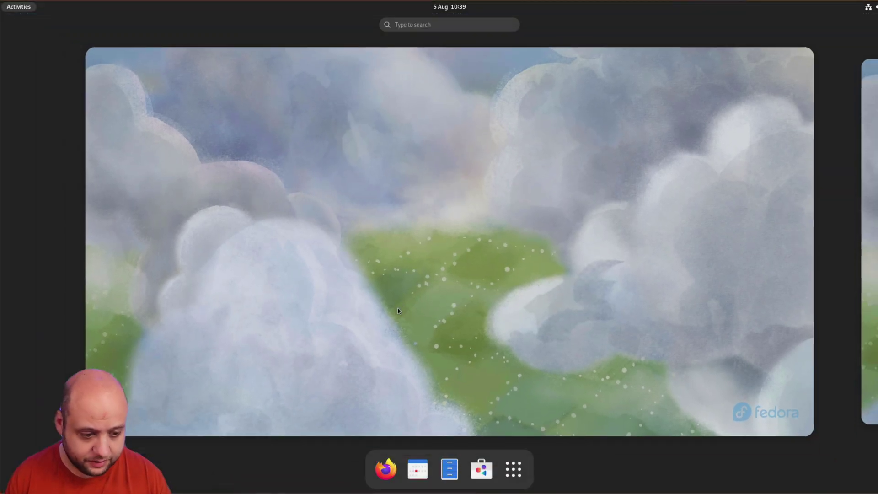
click(386, 456)
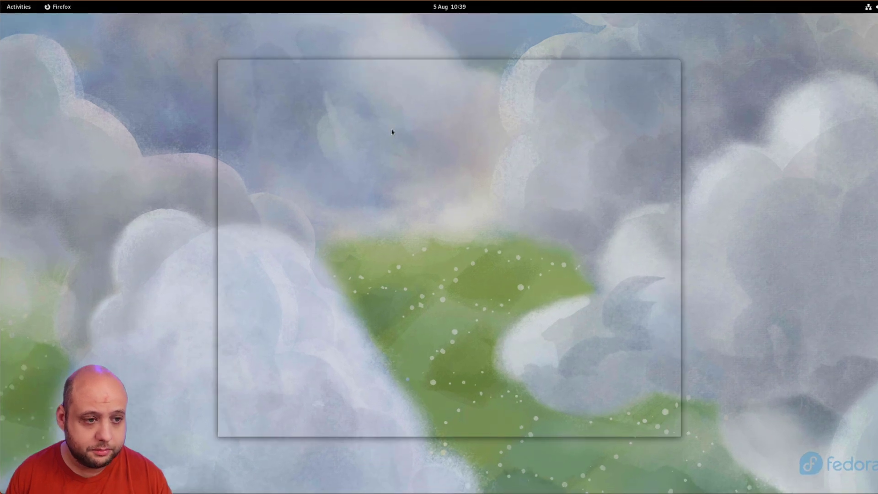
key(ctrl+l)
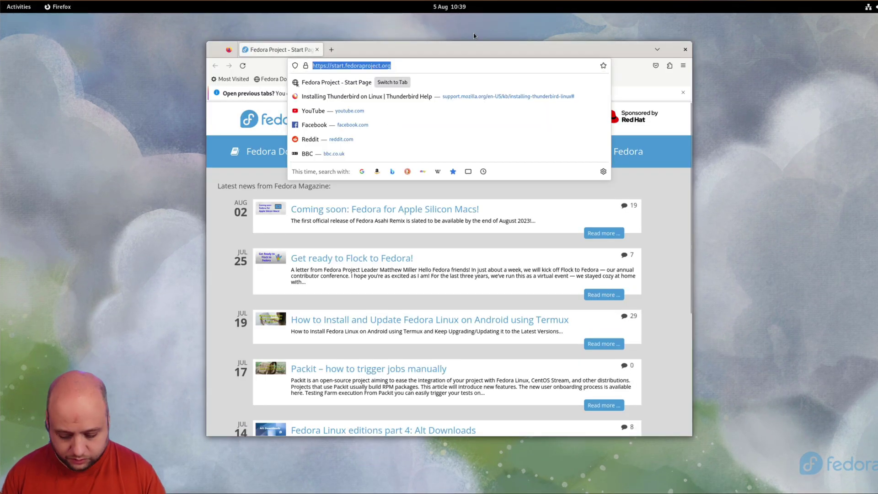
text(flathub.org/)
key(Return)
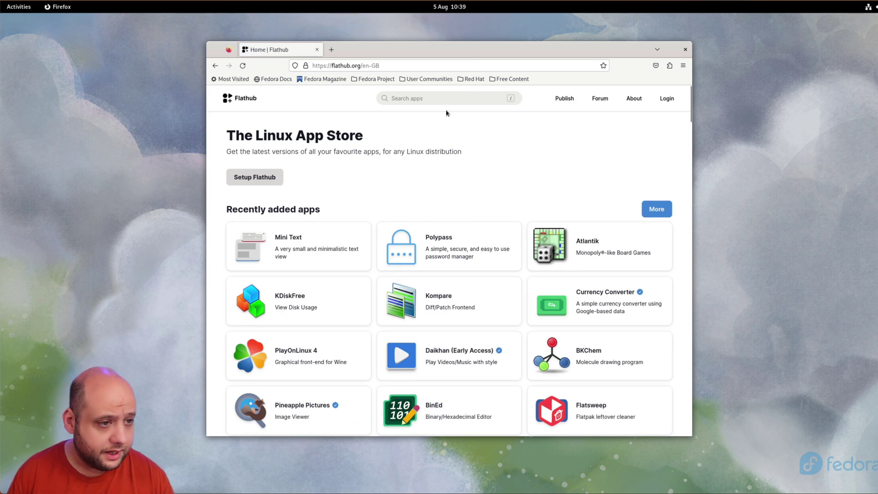
- Search Flathub for 'thunderbird' and open the Thunderbird app page
click(445, 99)
text(thunderbir)
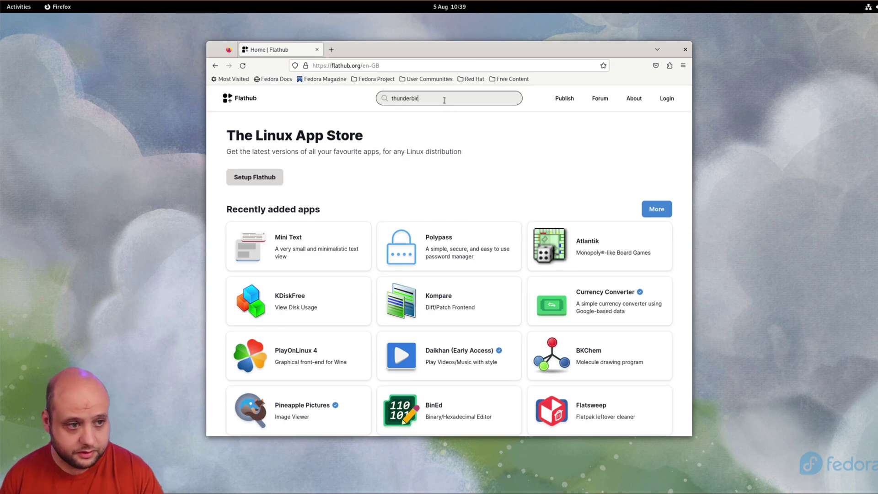
text(d)
key(Return)
click(419, 174)
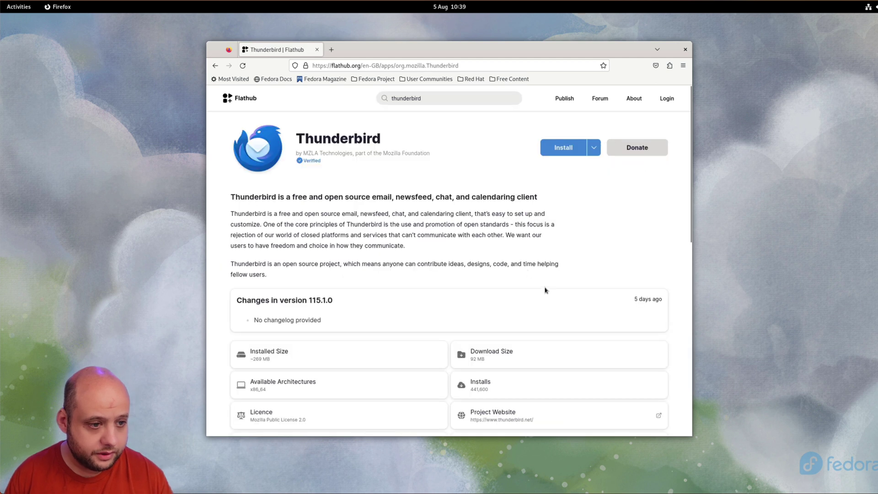
drag(689, 138, 695, 206)
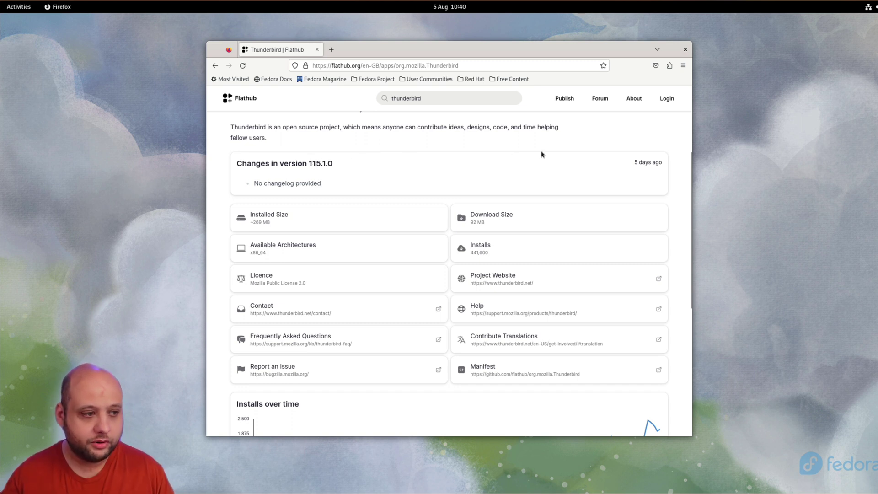
scroll(587, 200, up, 3)
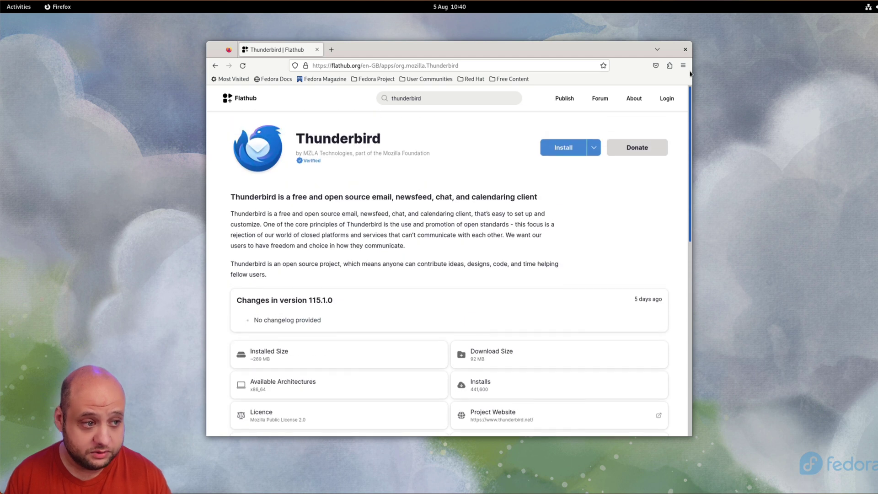
- Download Thunderbird's flatpakref file and start installing it in GNOME Software
click(562, 147)
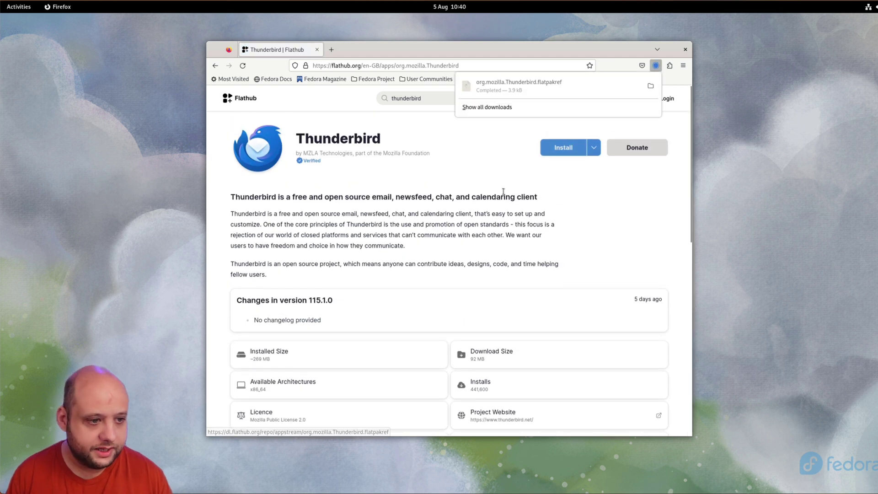
click(524, 85)
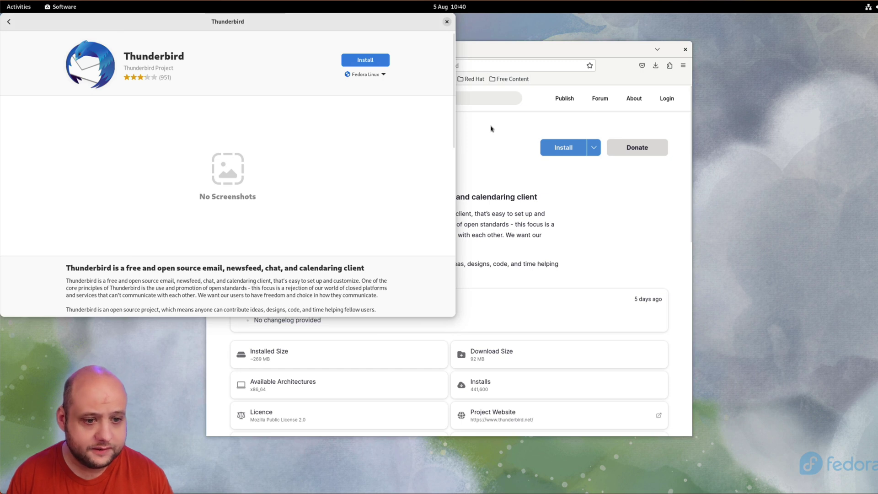
scroll(341, 163, down, 10)
scroll(341, 163, up, 10)
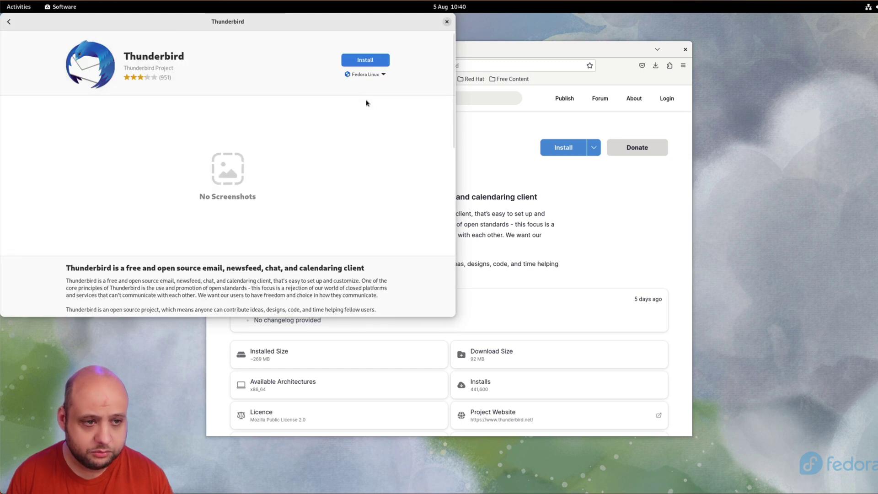
click(375, 57)
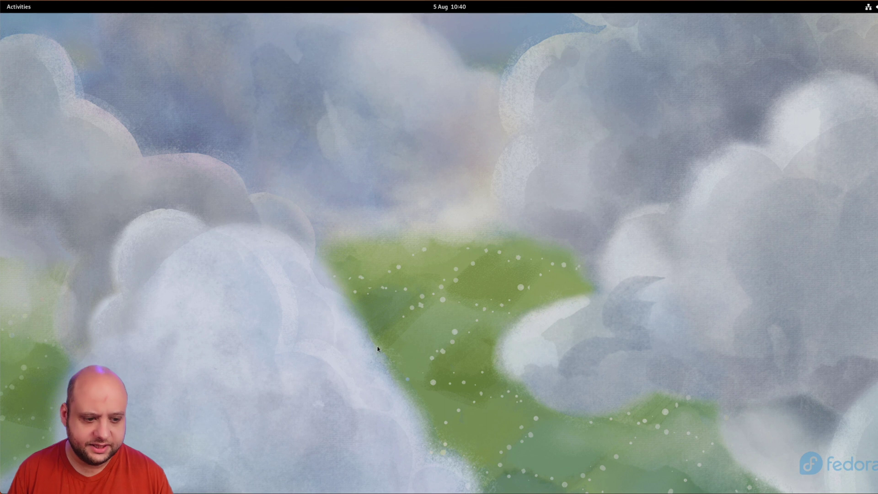
- Launch Settings via an 'sett' search and go to Online Accounts to add Google
key(super)
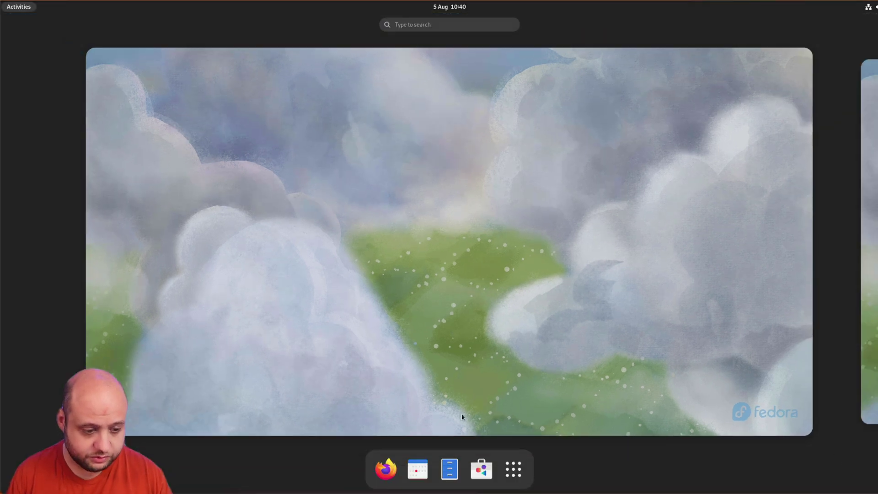
text(se)
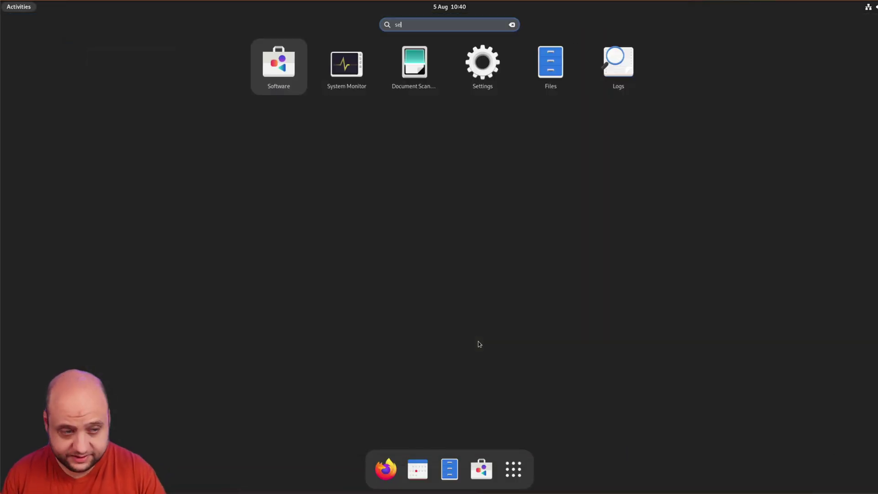
text(tt)
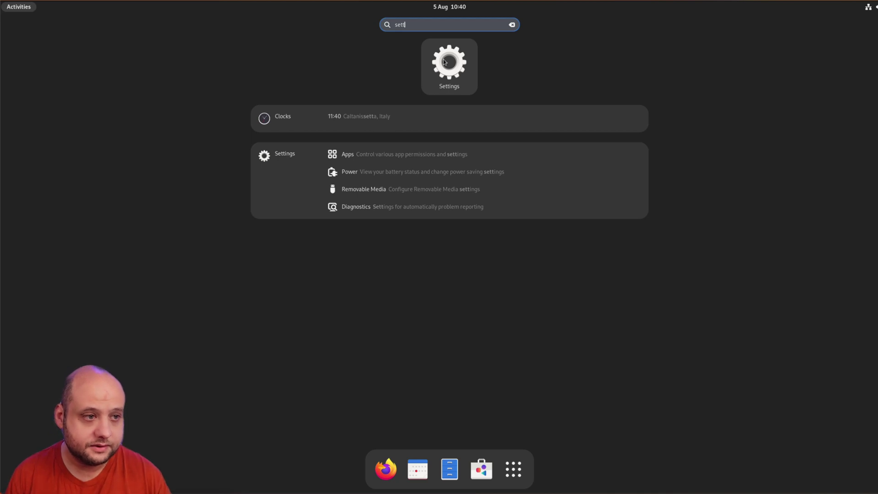
click(444, 62)
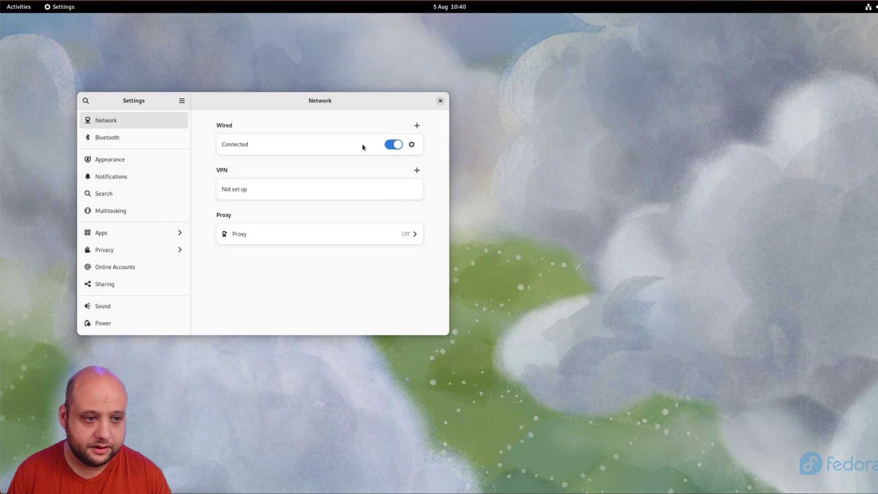
click(129, 266)
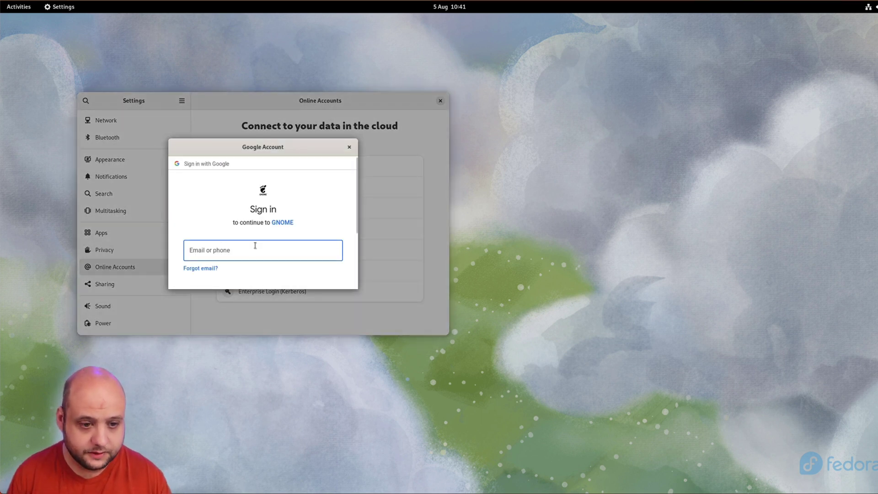
- Sign in with the Gmail address and grant GNOME access to the Google account
click(256, 245)
key(Return)
key(Return)
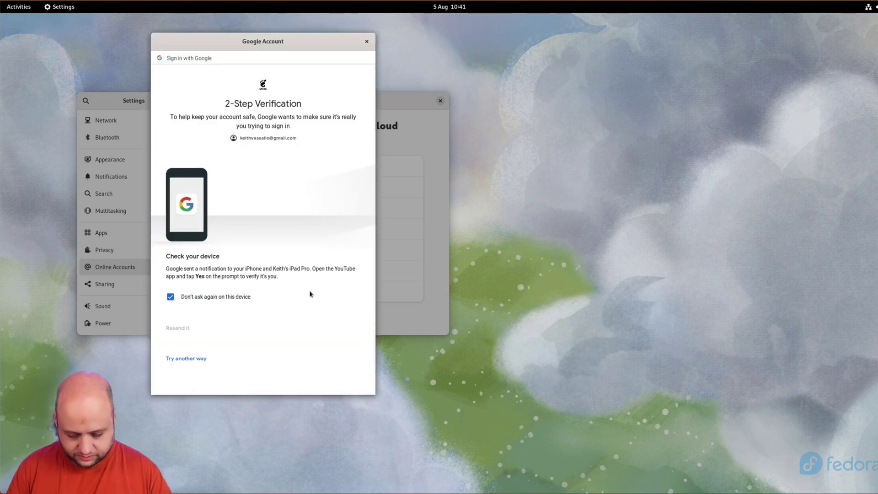
scroll(227, 166, up, 5)
scroll(287, 260, down, 5)
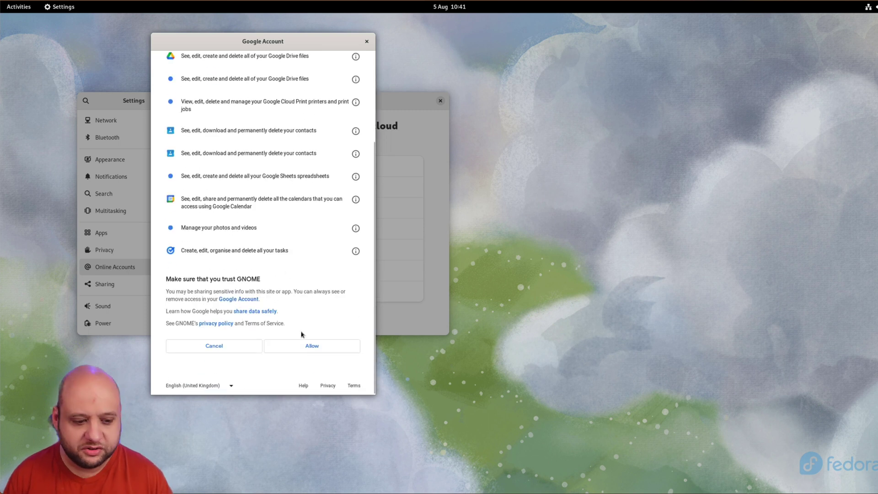
click(304, 345)
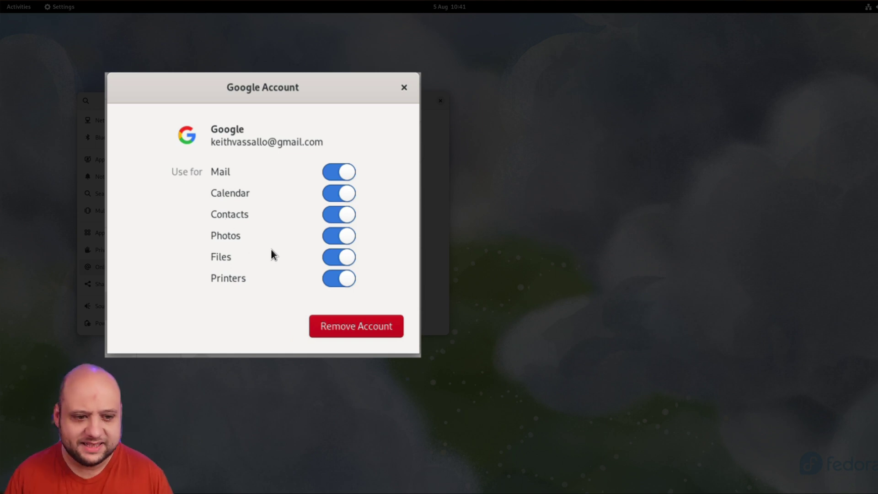
- Disable Contacts, Photos and Printers for the Google account, keeping Mail, Calendar and Files
click(331, 216)
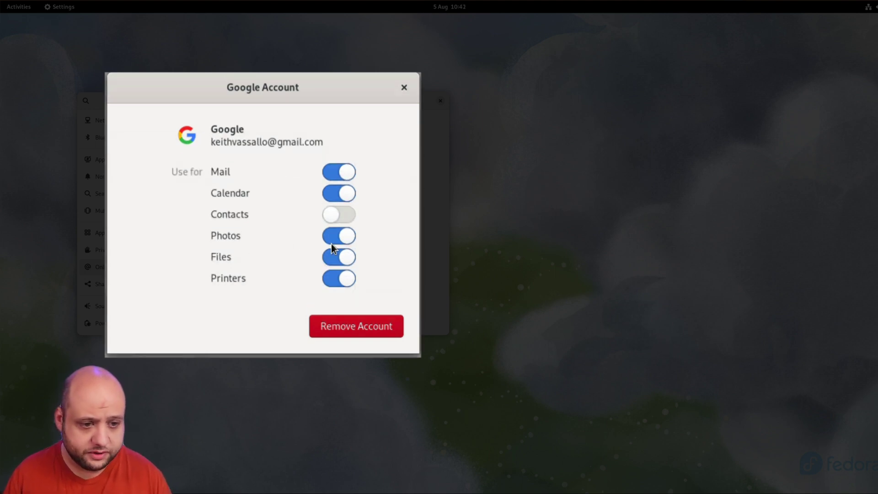
click(333, 237)
click(335, 278)
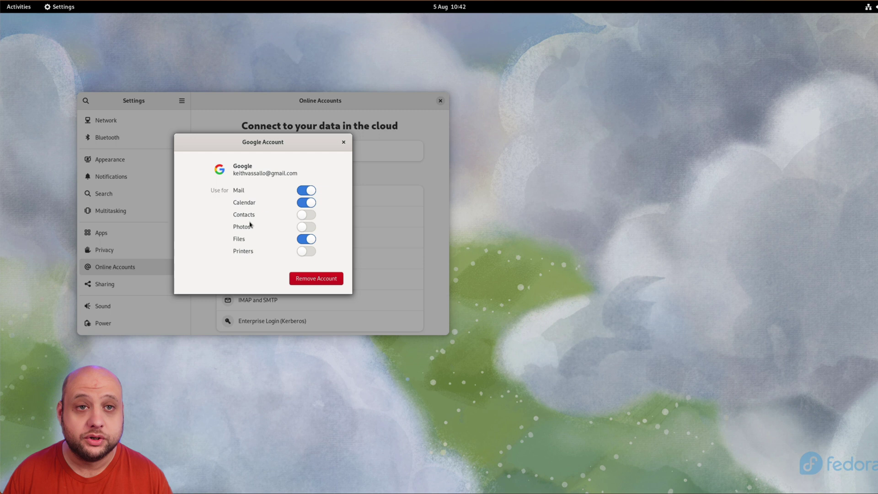
click(344, 142)
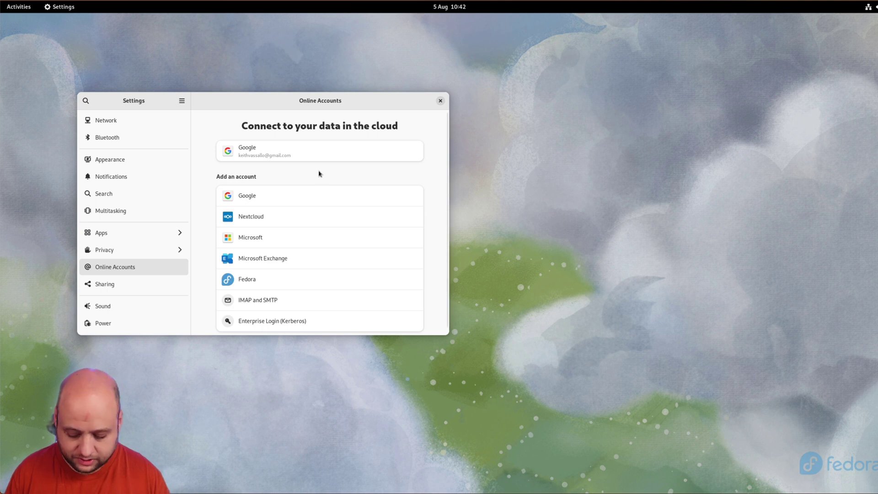
key(super)
- Open Geary and view the Google account's Inbox, checking the main menu
text(f)
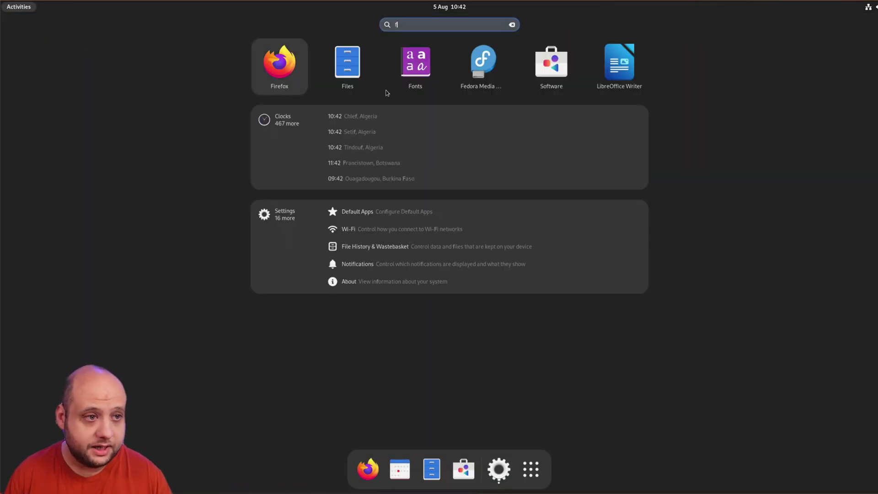
text(ish)
key(Escape)
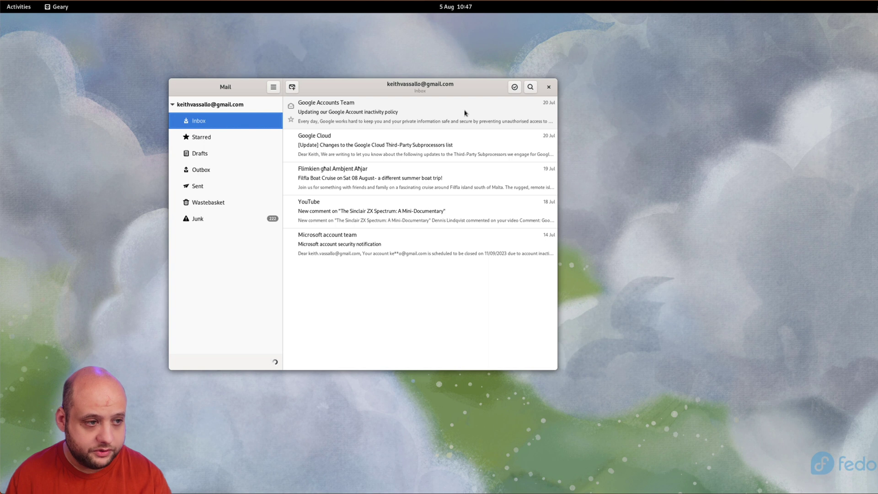
drag(472, 91, 473, 83)
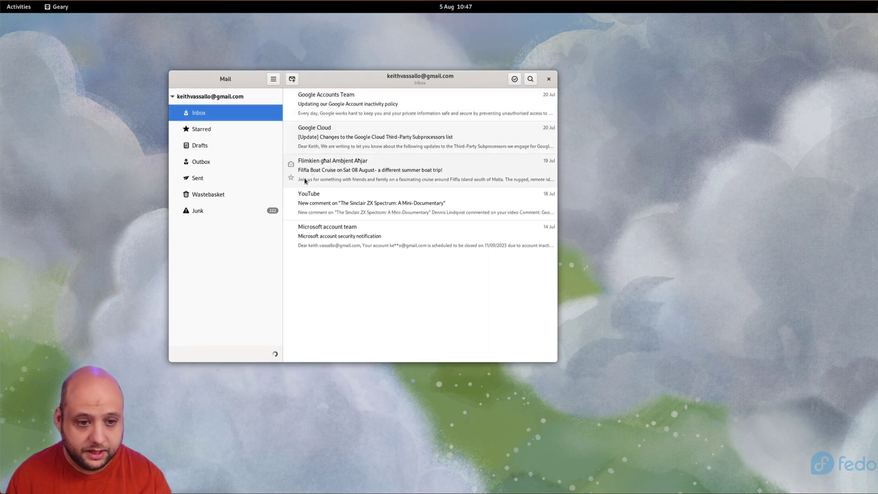
click(274, 80)
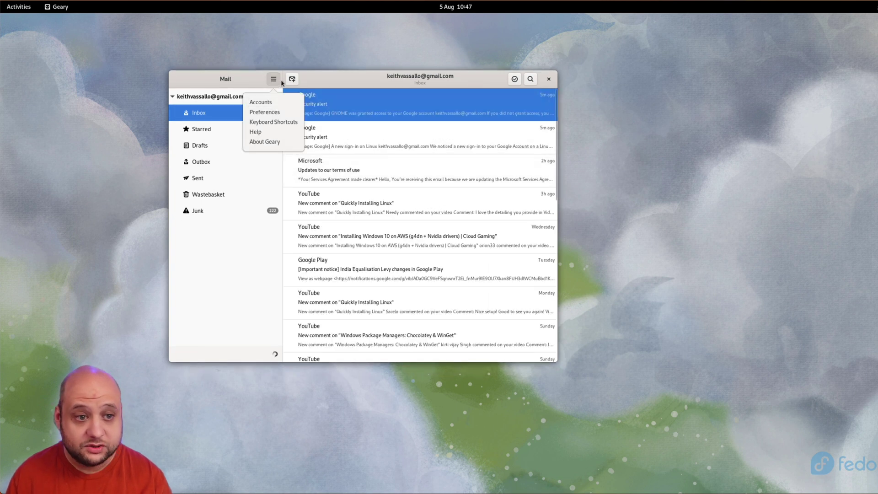
click(350, 79)
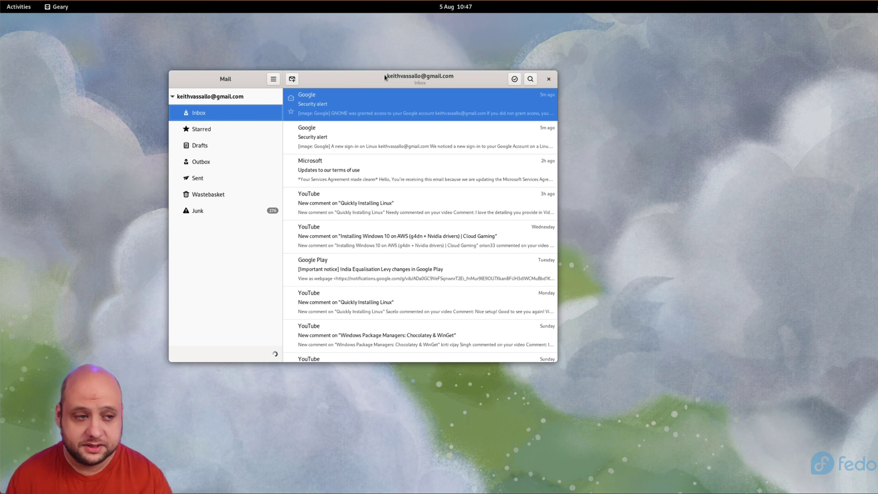
drag(387, 78, 380, 69)
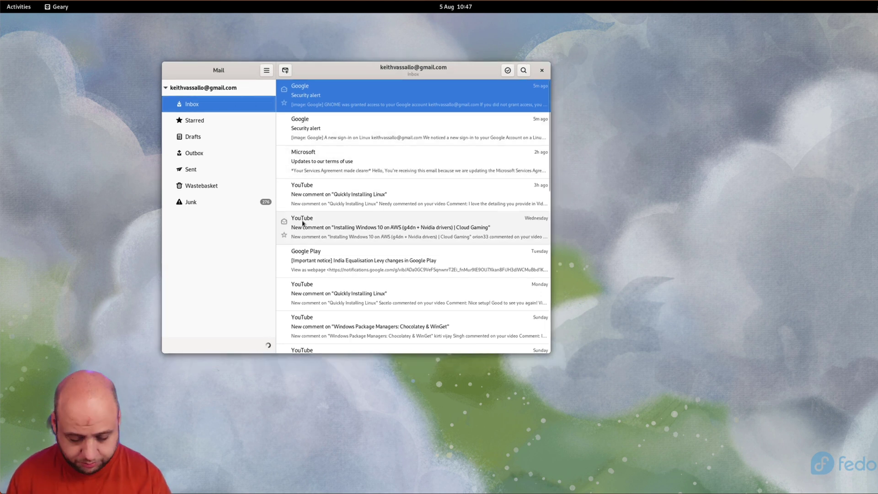
key(super)
- Open Calendar's August view and review the Google calendars in Manage Calendars
click(405, 467)
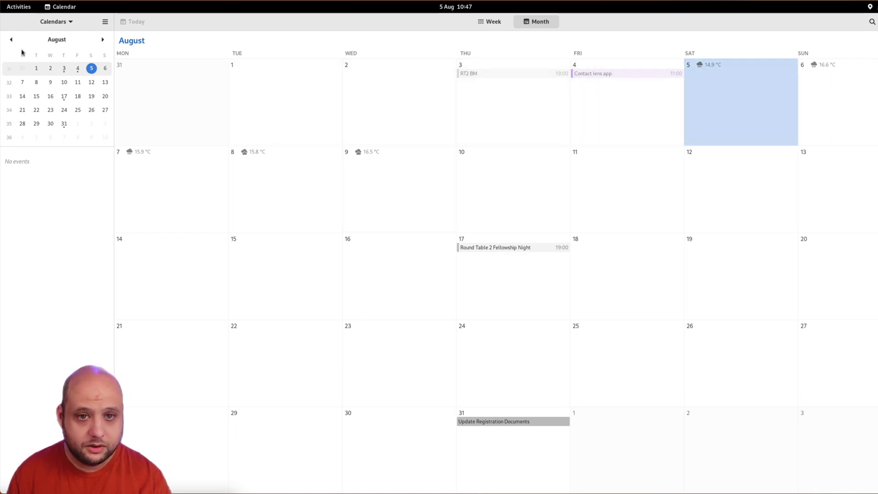
click(55, 22)
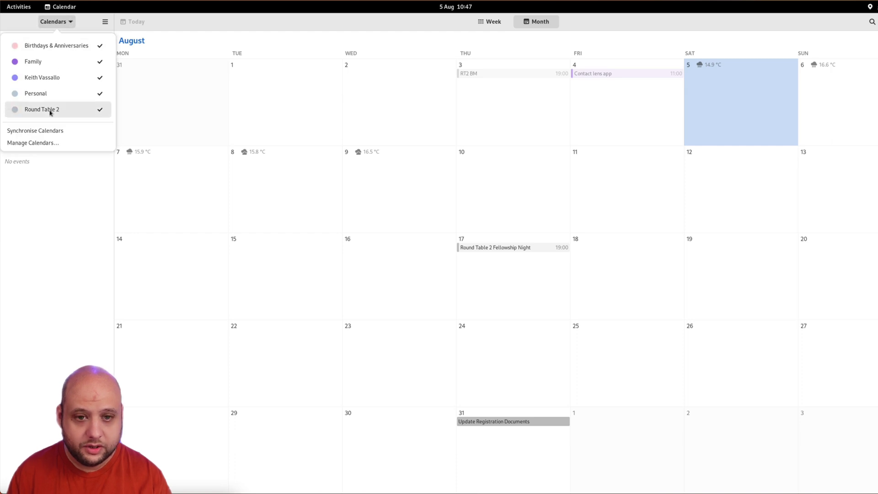
click(49, 143)
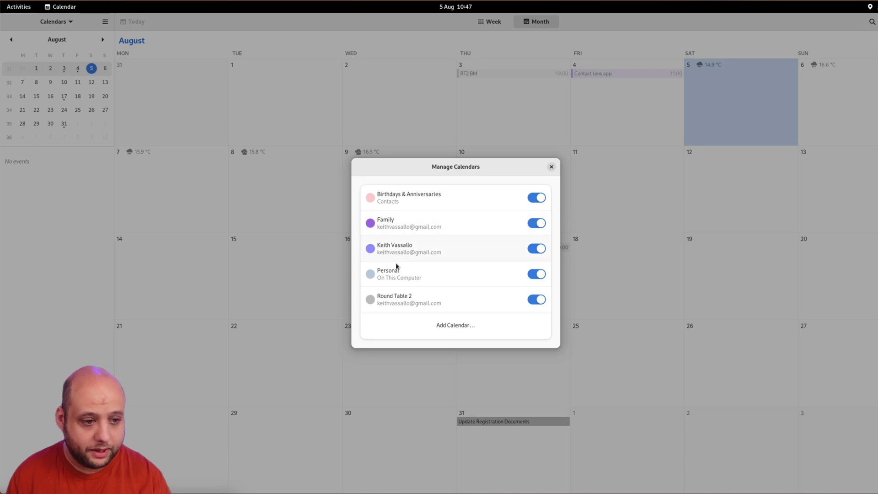
click(552, 167)
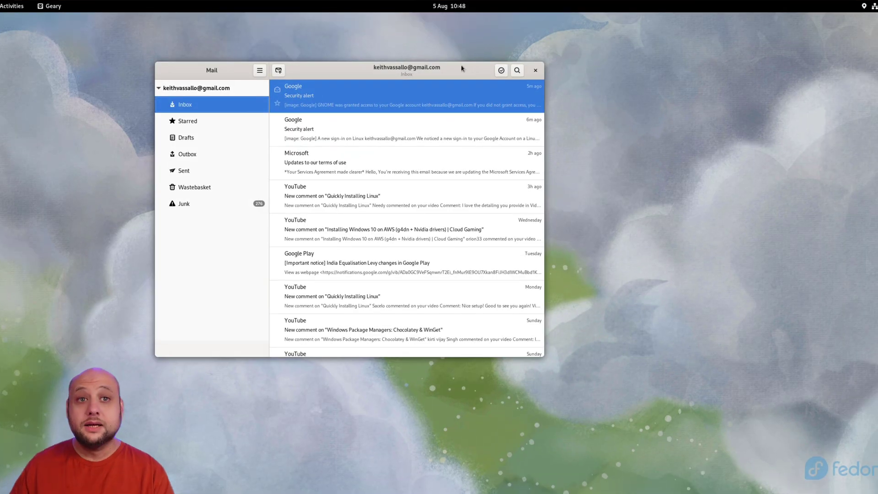
- Close Geary and search Activities for 't' to find Thunderbird
click(539, 68)
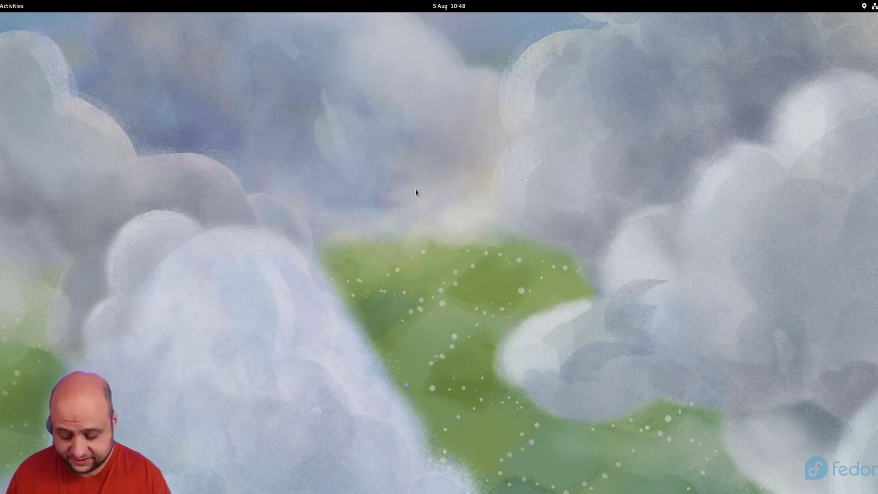
key(super)
text(t)
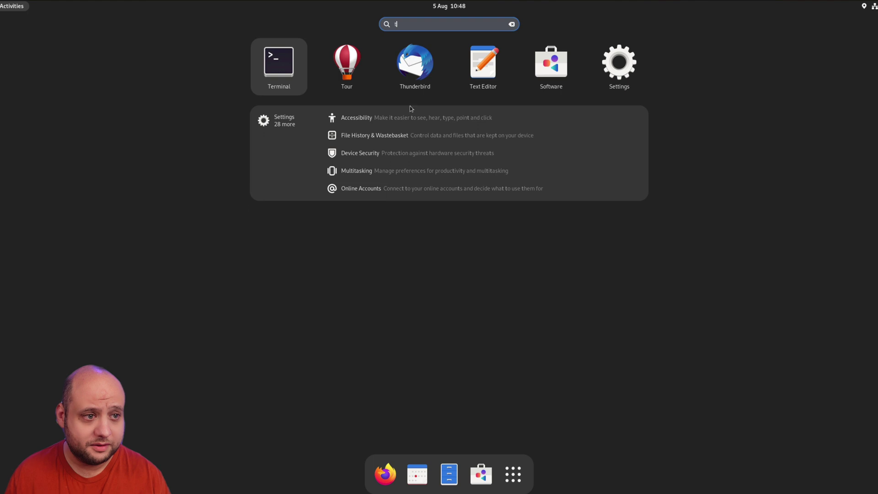
- In Thunderbird, enter the Gmail address and pasted password, accepting the IMAP configuration
click(413, 71)
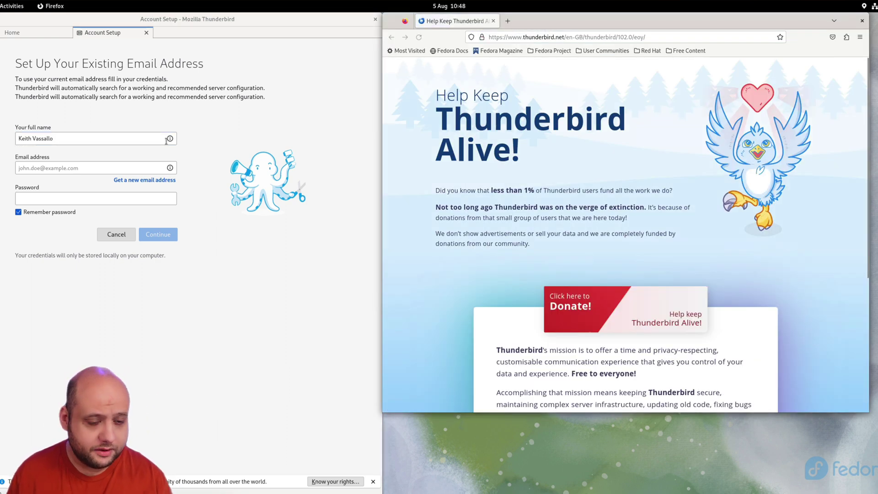
click(95, 169)
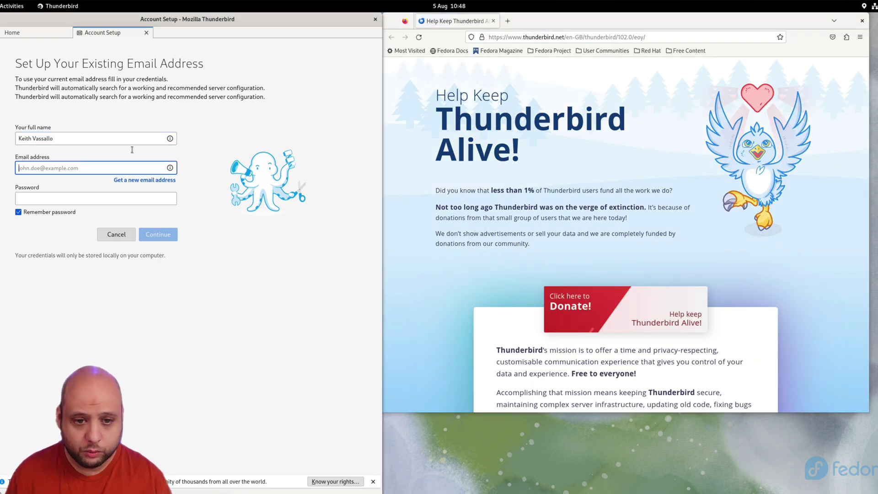
key(Tab)
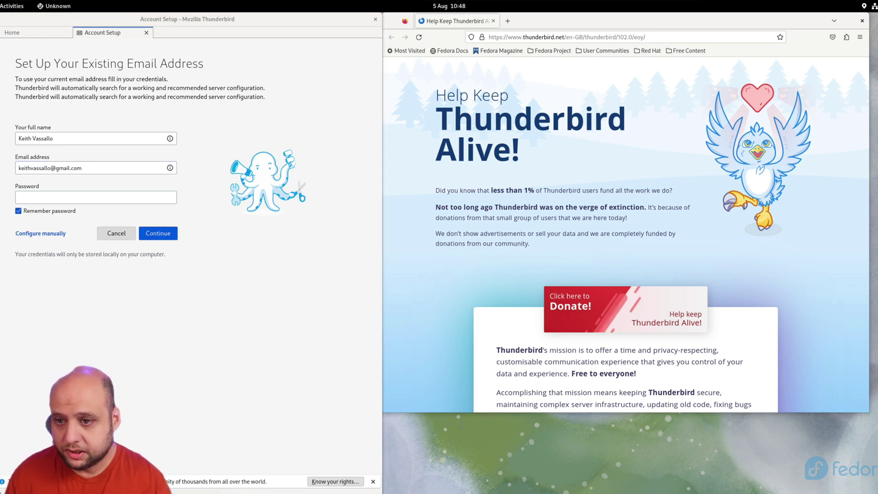
key(ctrl+v)
key(Return)
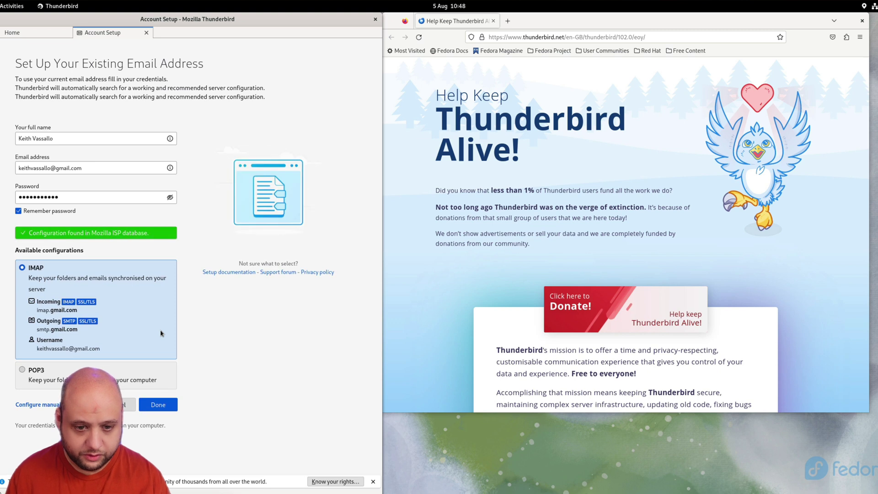
click(159, 405)
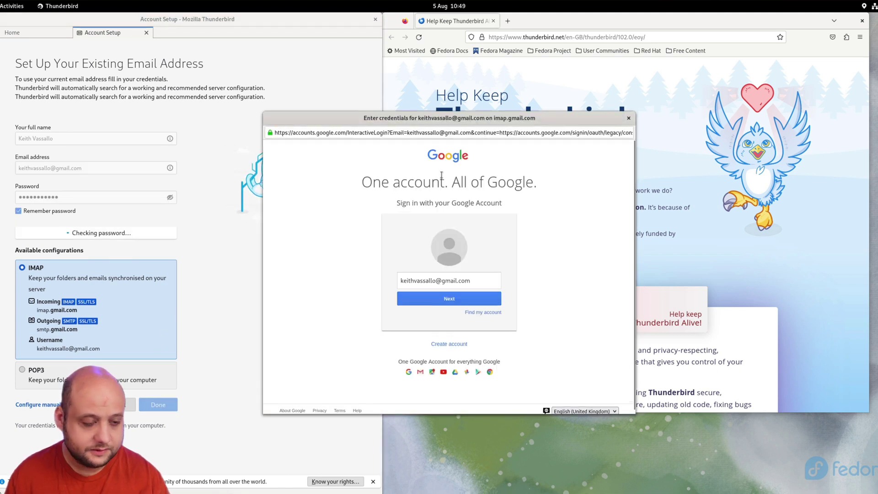
- Sign in to Google with the pasted password and allow Thunderbird access
click(449, 303)
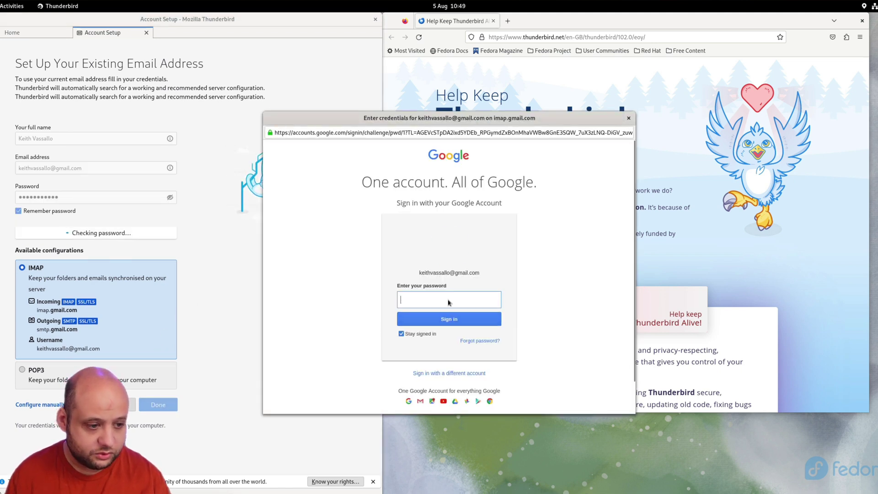
key(ctrl+v)
click(450, 319)
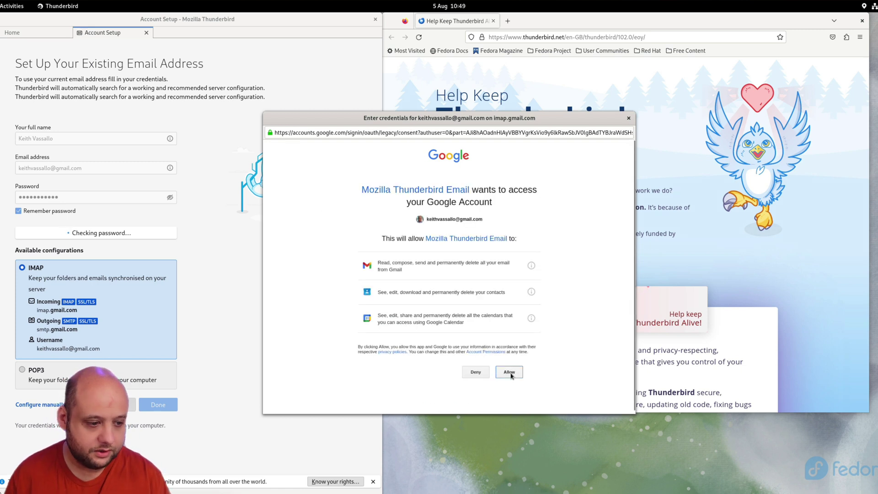
click(510, 373)
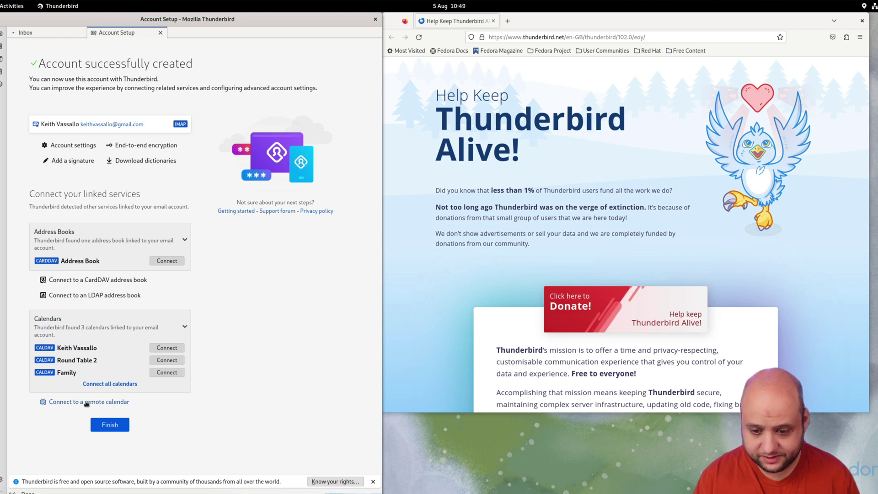
click(91, 384)
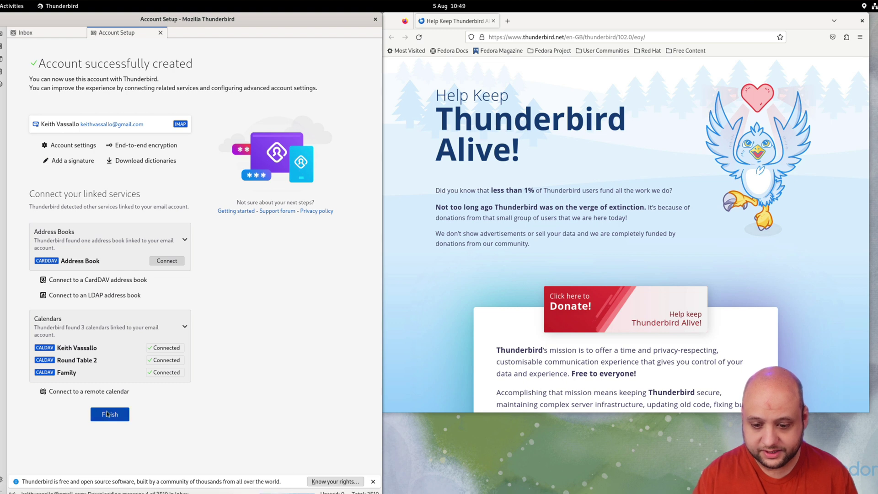
click(106, 414)
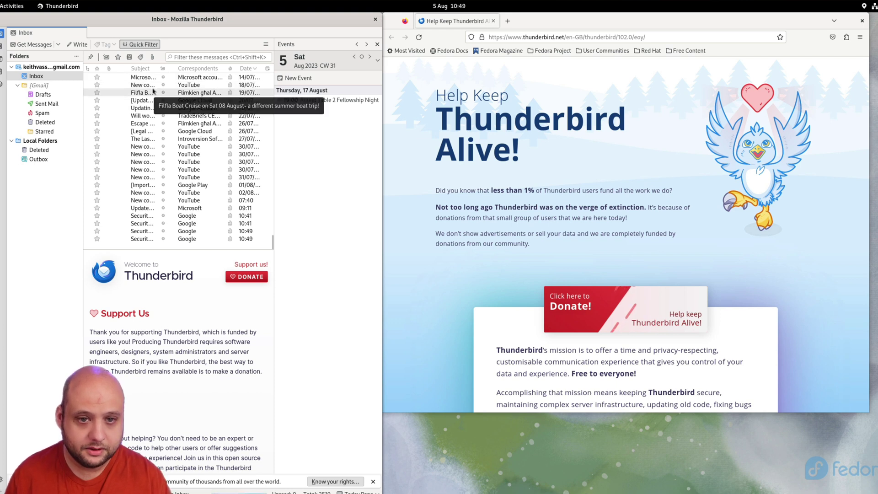
click(2, 58)
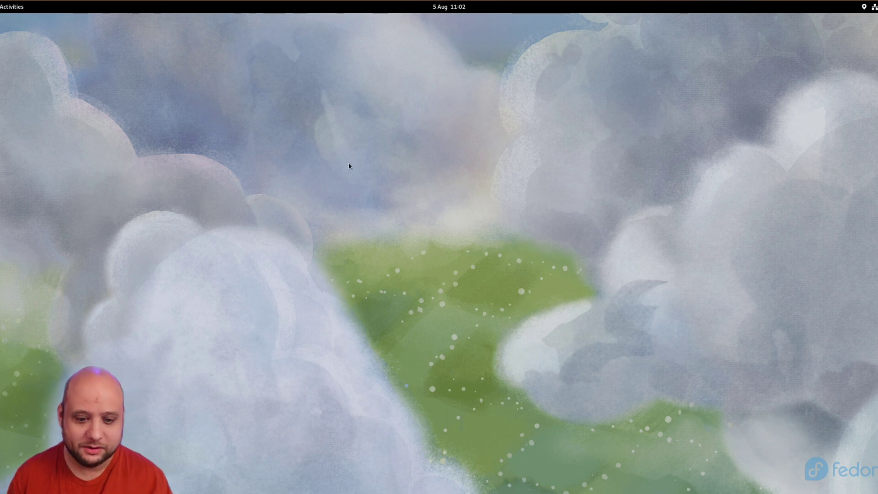
- Launch Firefox, enlarge its window, and load icloud.com
key(super)
click(385, 473)
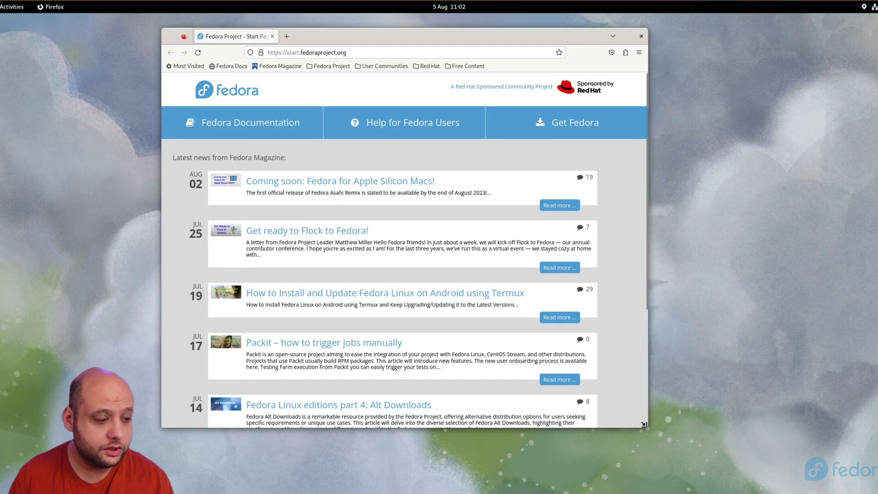
drag(646, 425, 704, 463)
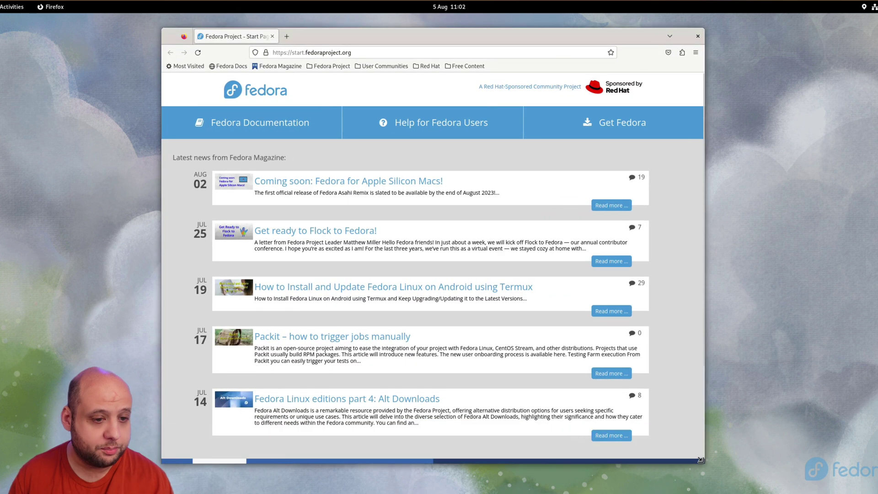
click(373, 51)
text(icloud.com)
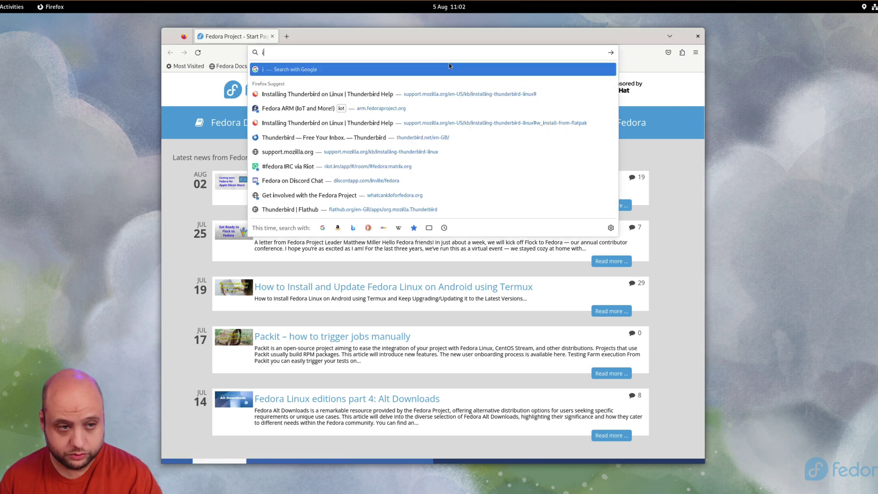
key(Return)
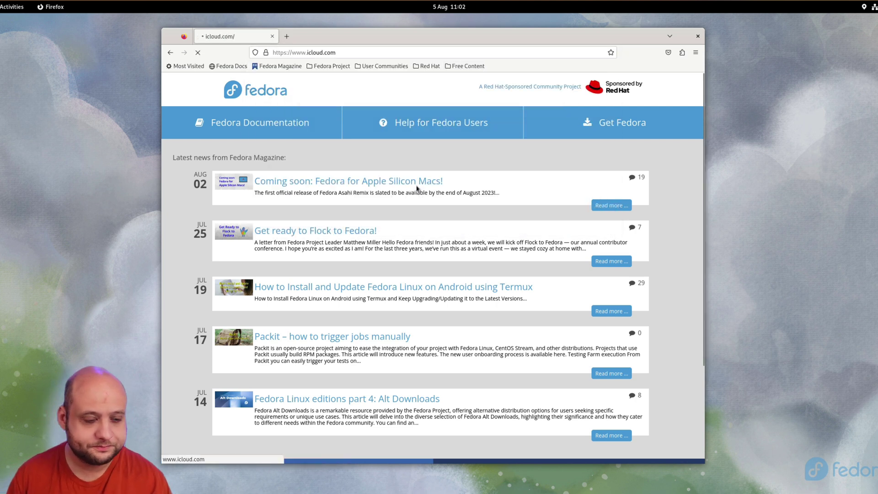
- Sign in with the Apple ID, account password and two-factor code, then trust this browser
click(415, 309)
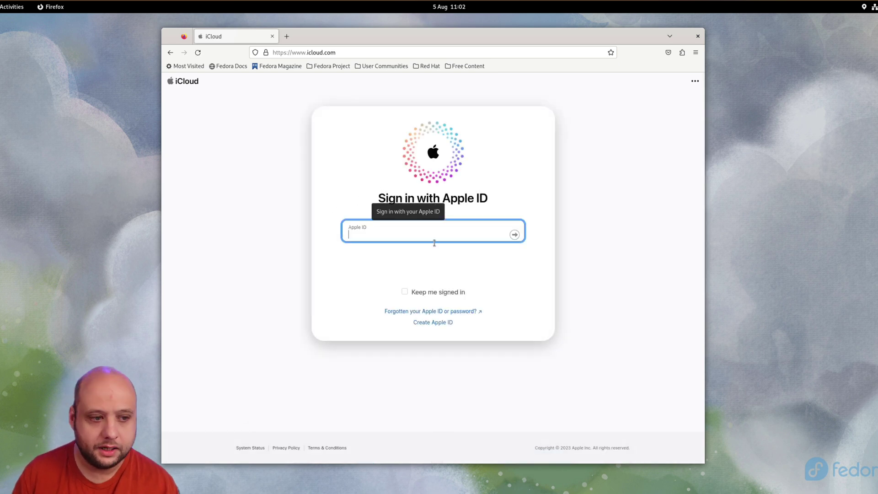
key(Return)
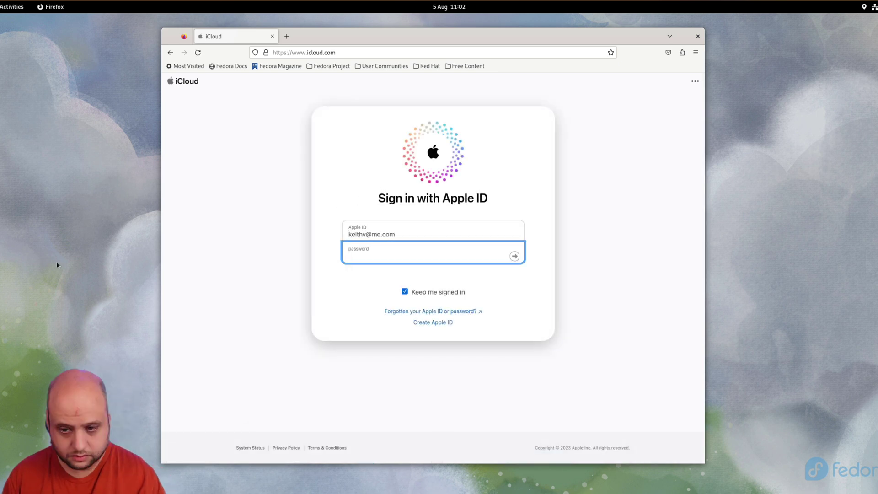
key(ctrl+v)
key(Return)
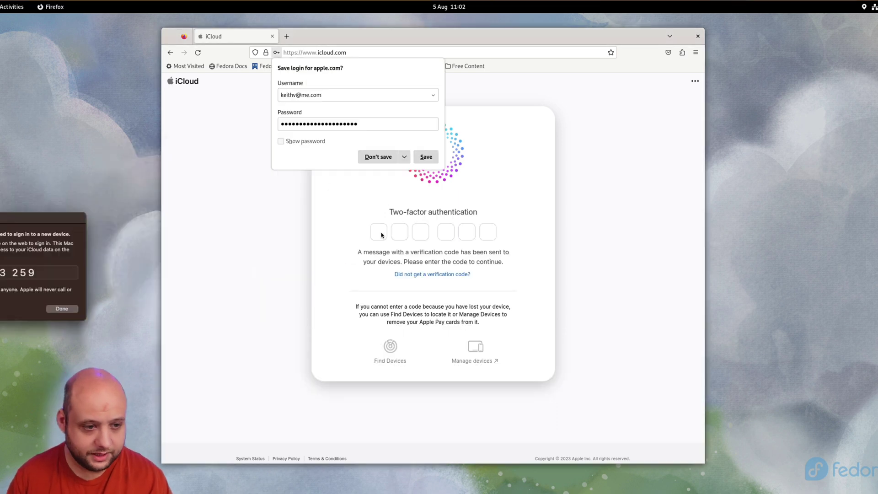
click(376, 269)
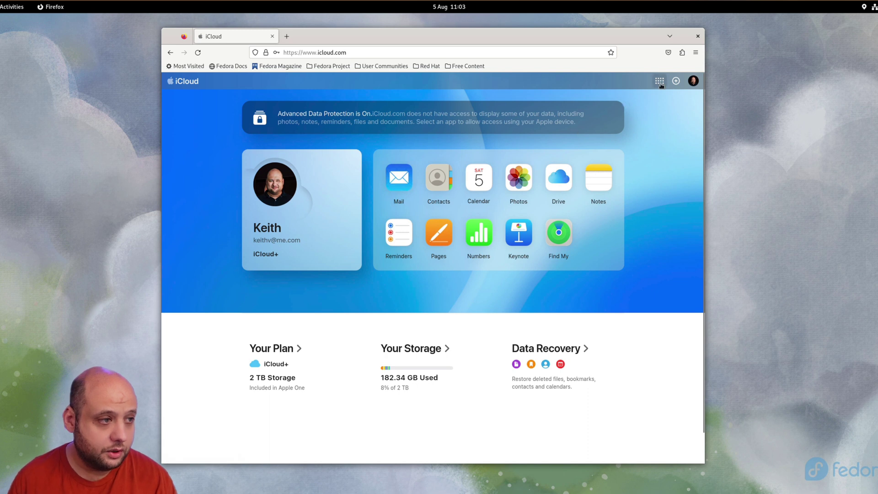
- Open Manage Apple ID from the account menu and view the App-specific passwords list
click(692, 81)
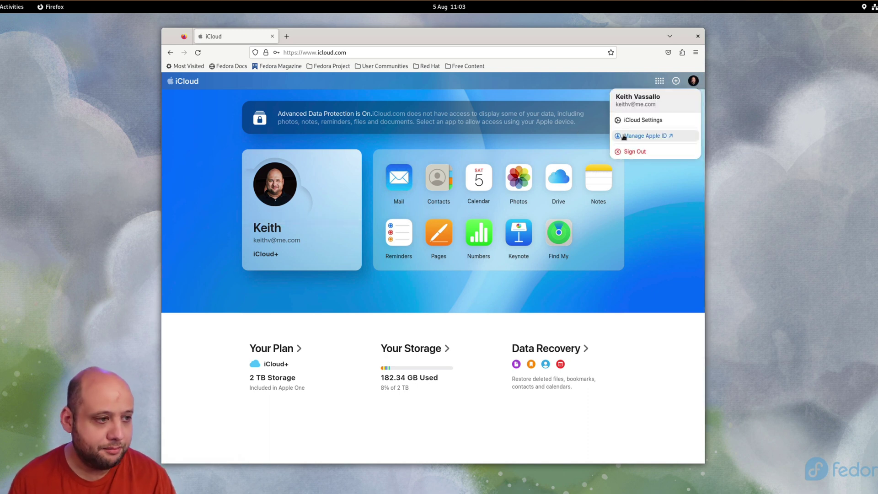
click(645, 136)
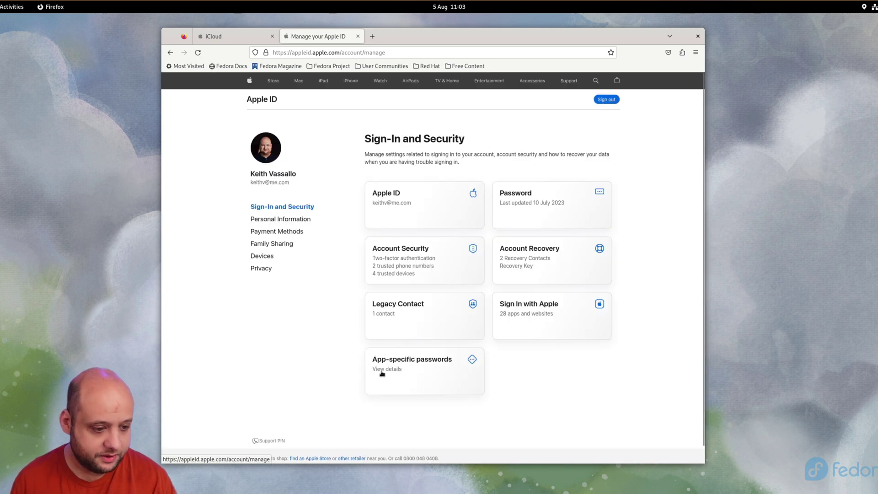
click(423, 369)
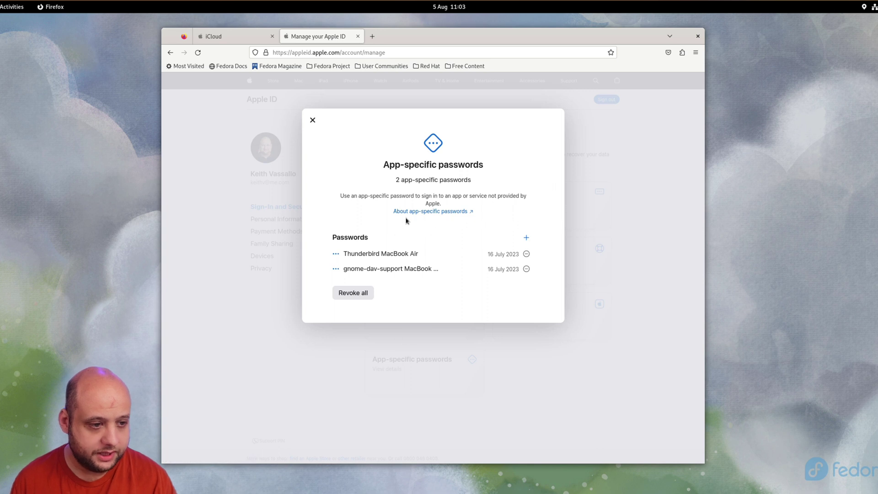
- Create an app-specific password named 'Fedora on Linux VM', confirming with the account password
click(526, 238)
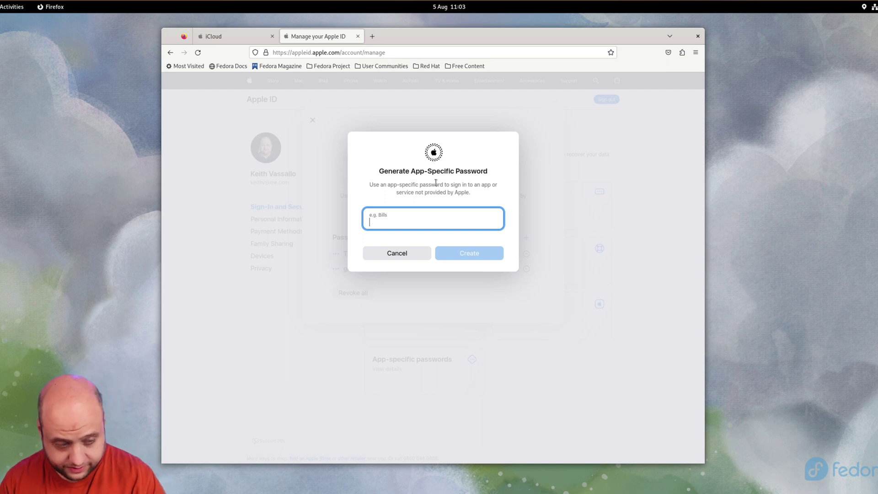
text(Fedora on Linux)
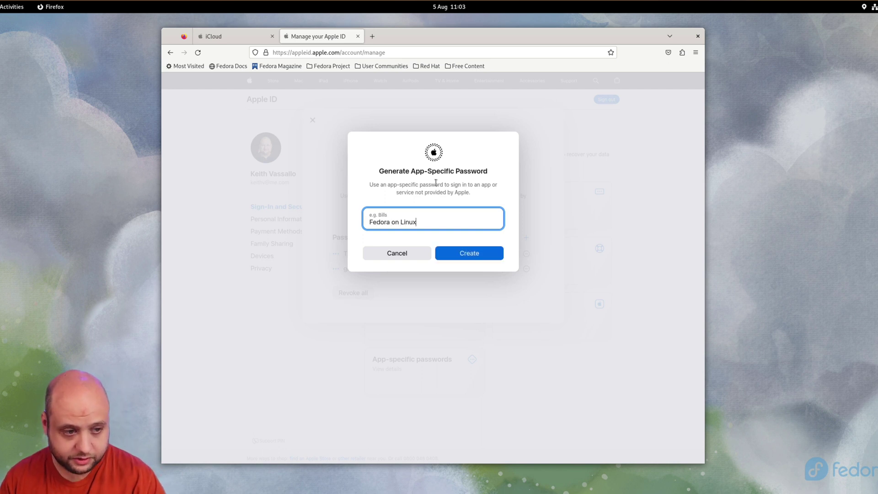
text( VM)
click(469, 253)
click(410, 222)
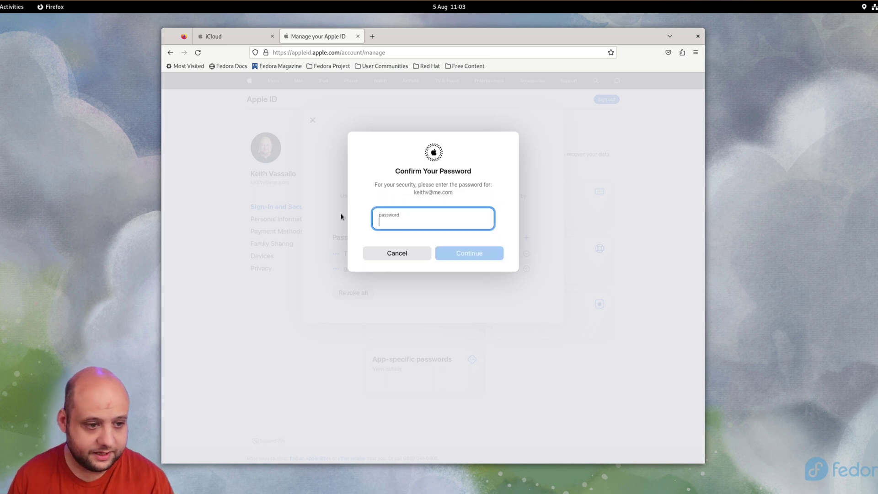
click(397, 221)
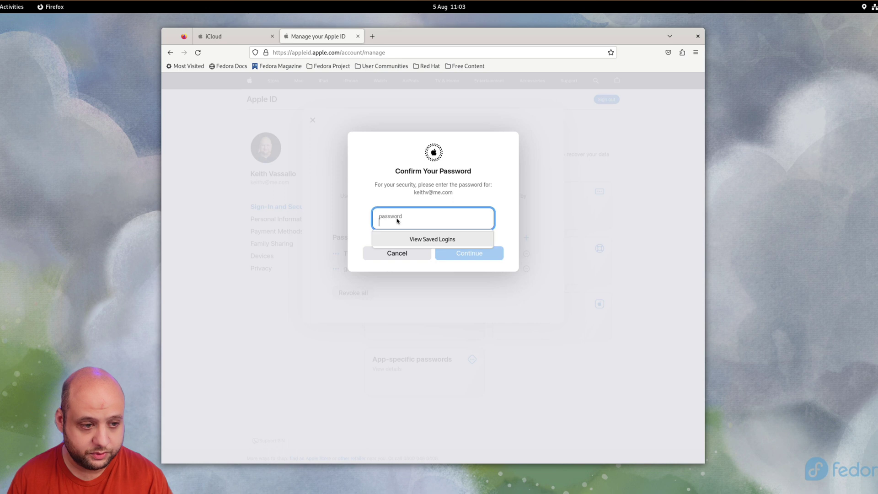
key(ctrl+v)
key(Return)
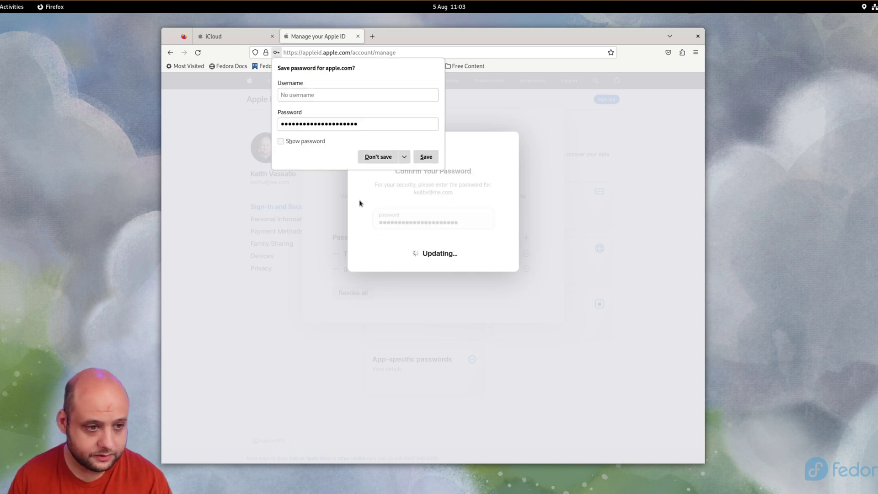
click(379, 158)
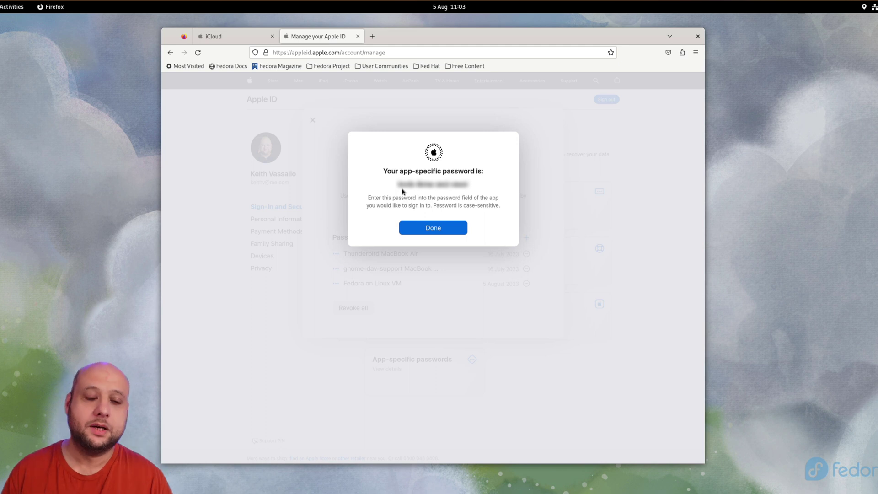
- Select the whole generated app-specific password and copy it
drag(399, 185, 483, 183)
click(483, 183)
triple_click(470, 184)
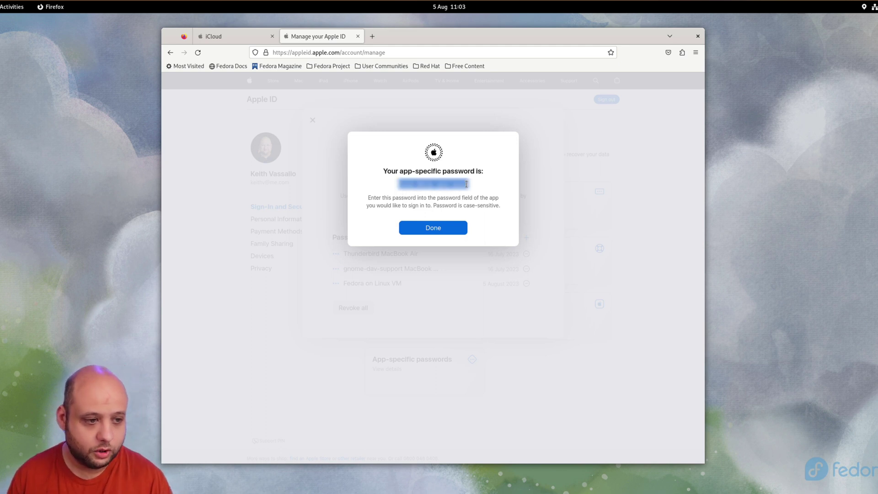
right_click(454, 185)
click(480, 192)
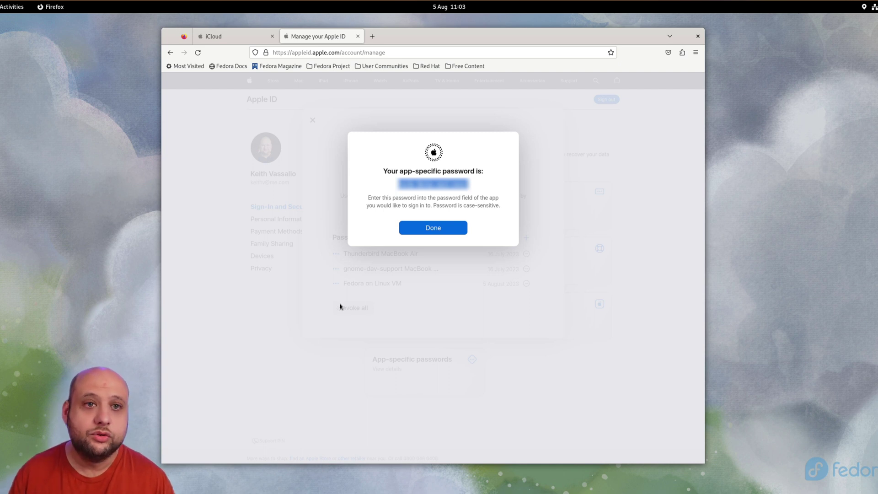
- Launch Settings by searching 'se', centre its window, and scroll to Online Accounts
key(super)
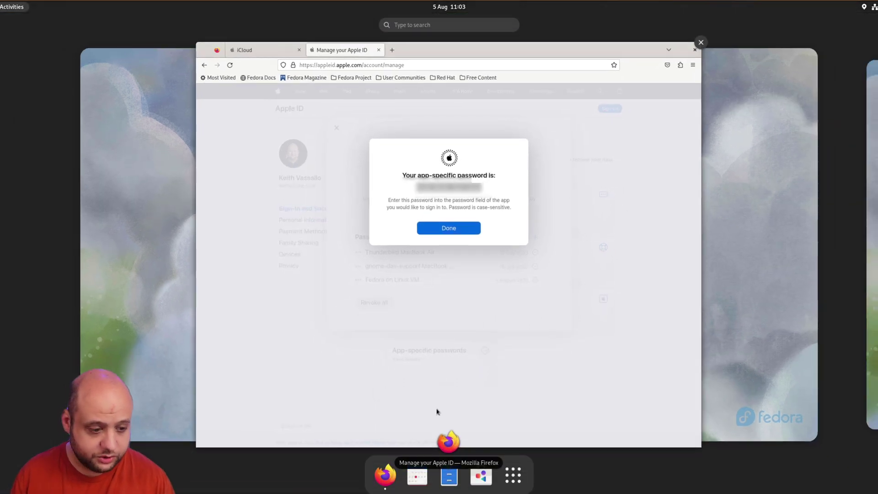
text(se)
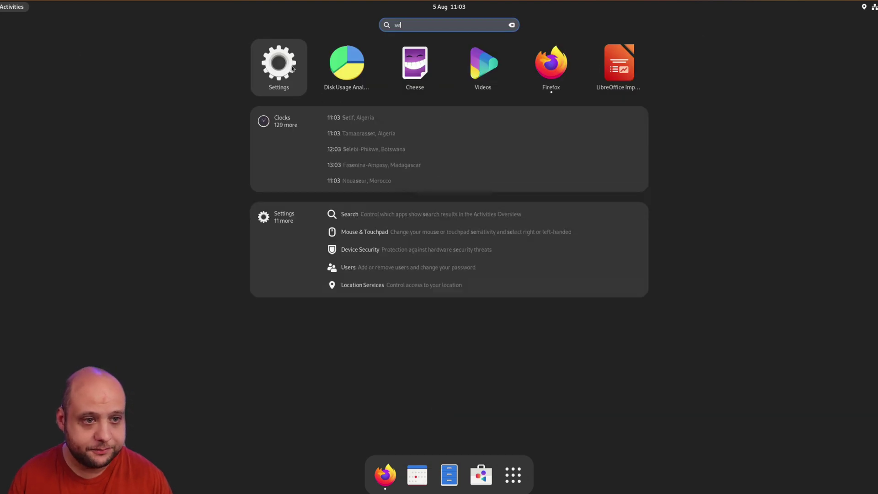
click(292, 68)
drag(251, 28, 439, 98)
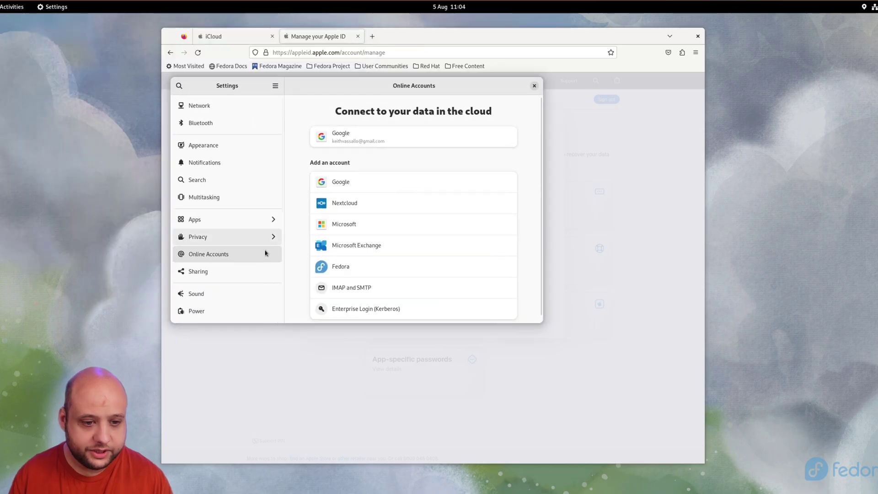
scroll(347, 244, down, 1)
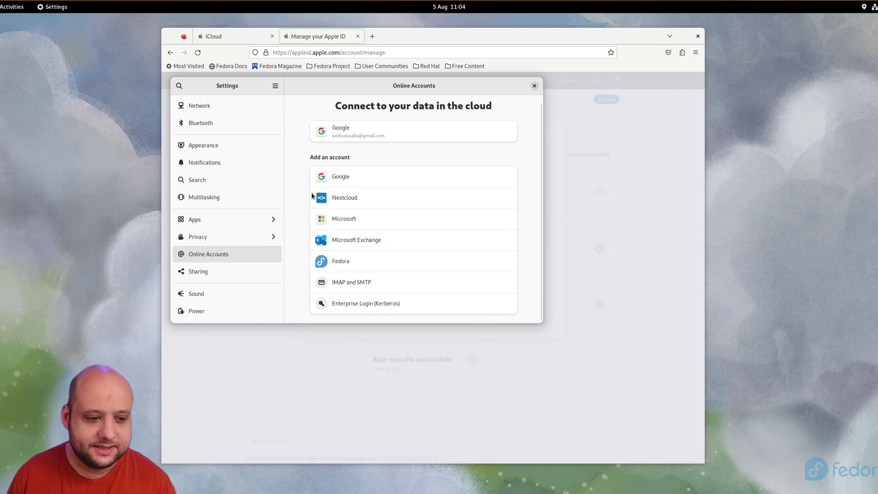
- Start an IMAP and SMTP account with the me.com address and the pasted app-specific password
click(343, 284)
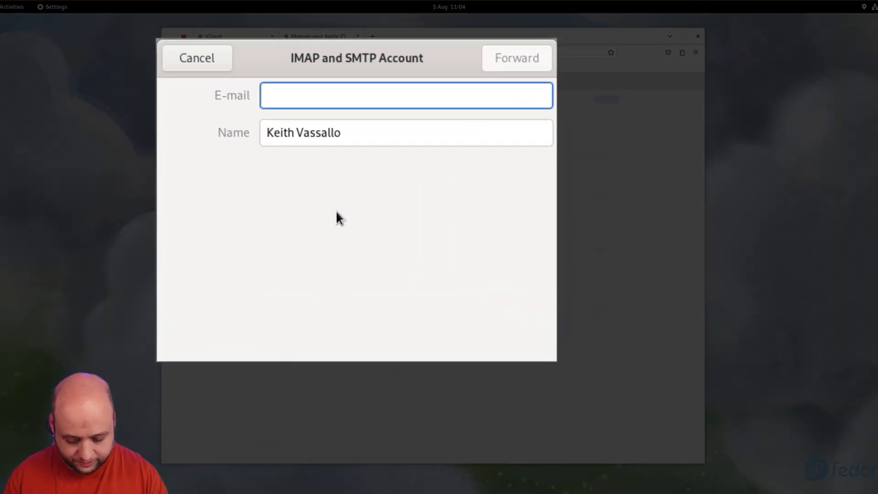
click(495, 68)
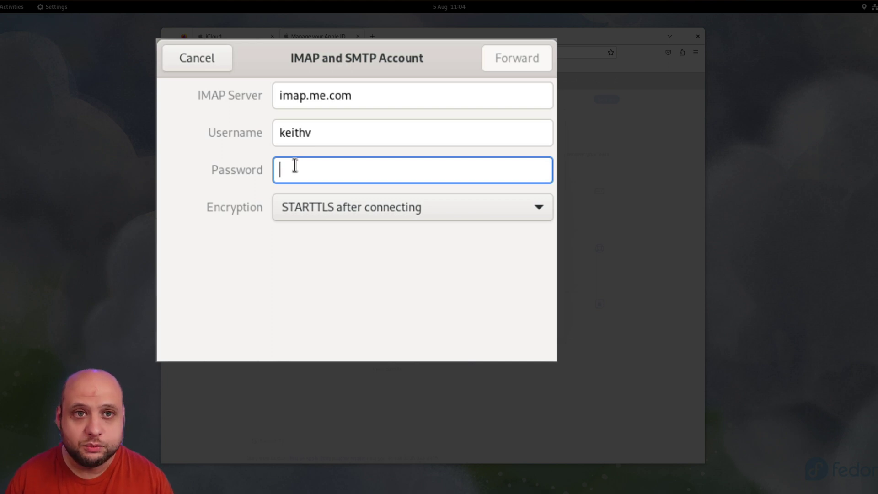
right_click(295, 166)
click(339, 221)
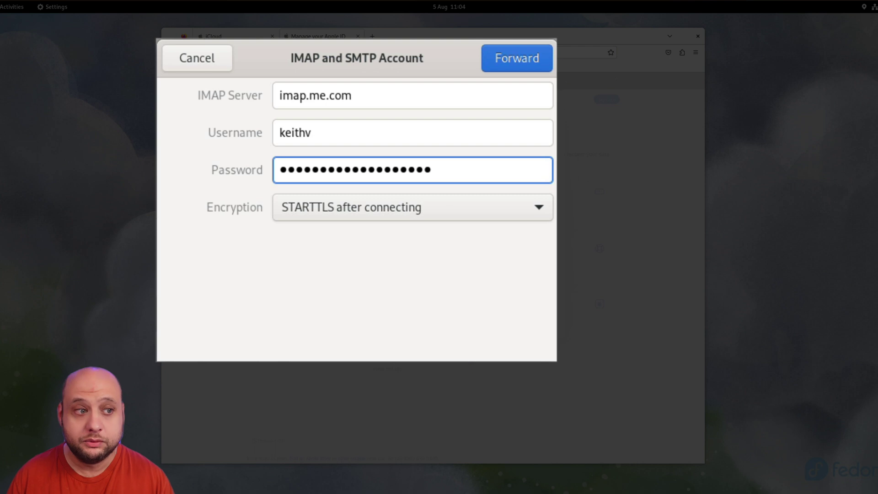
click(486, 64)
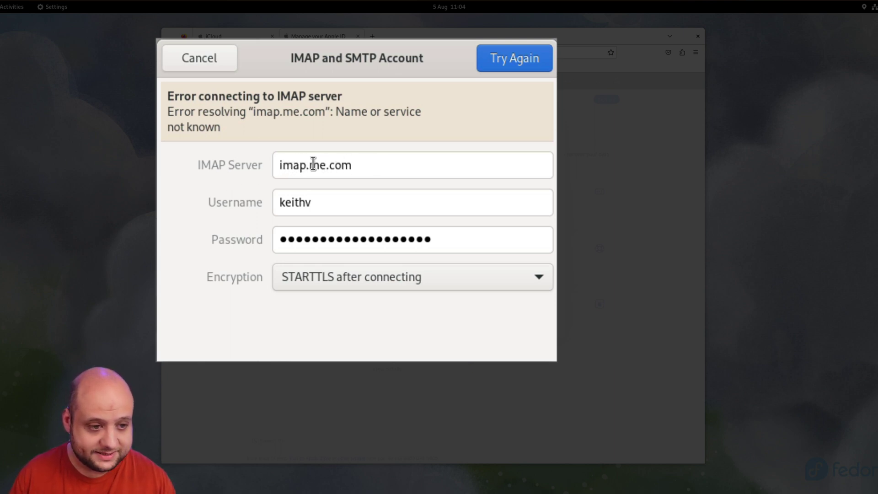
click(310, 165)
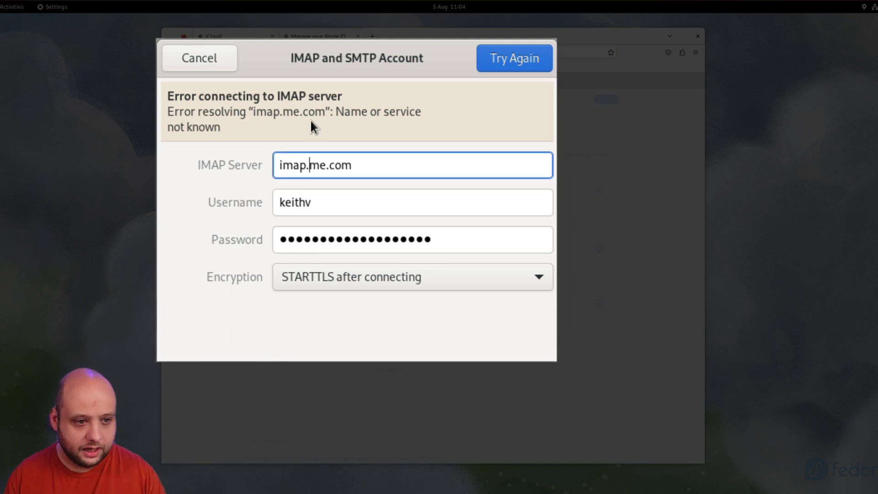
text(mail.)
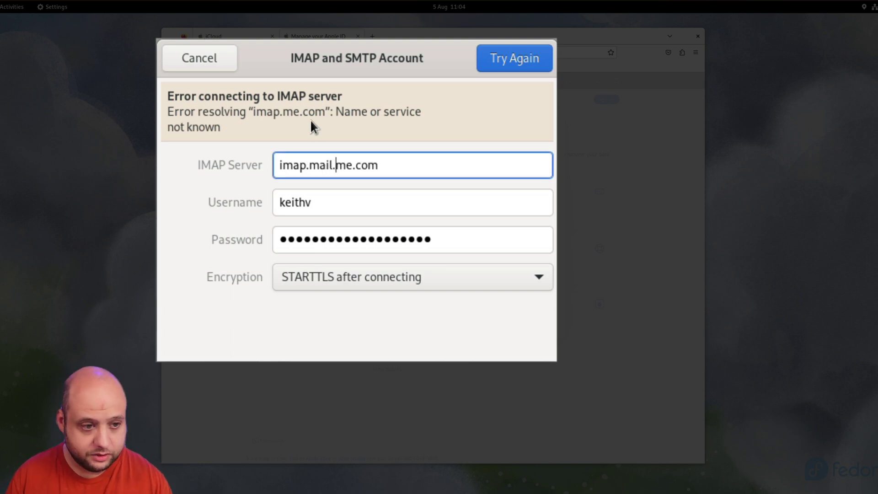
click(480, 59)
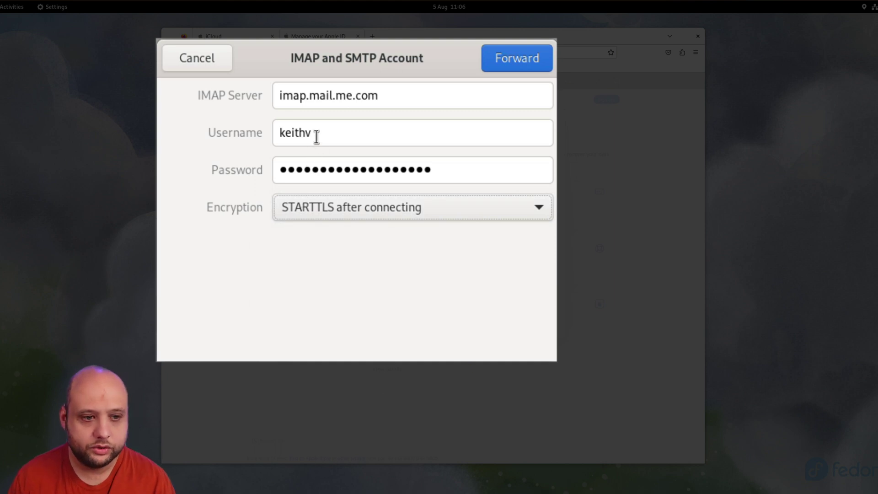
click(319, 208)
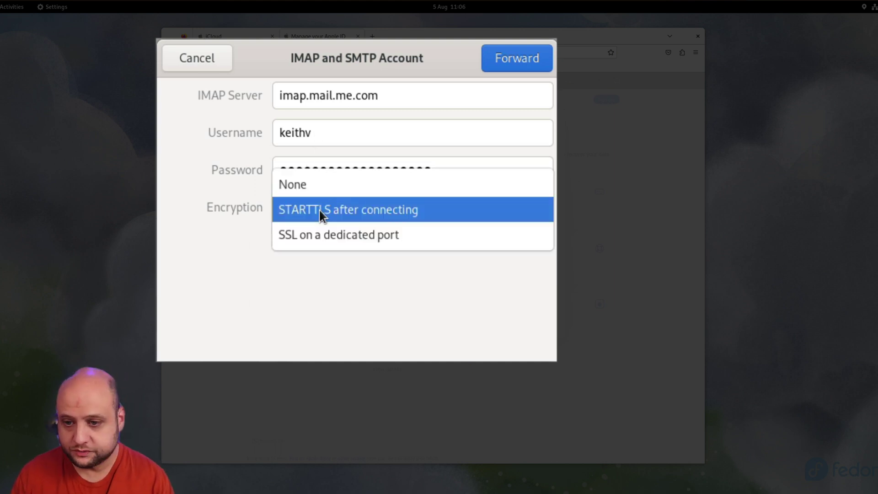
click(324, 233)
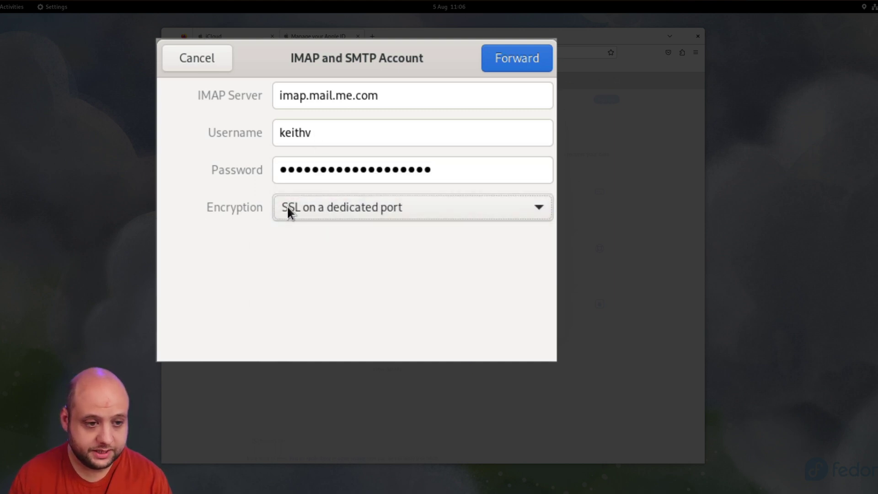
key(Return)
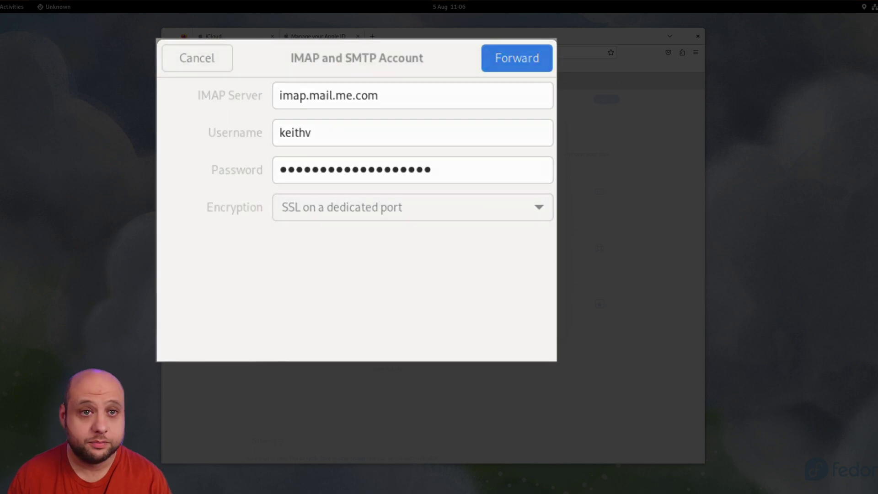
click(347, 135)
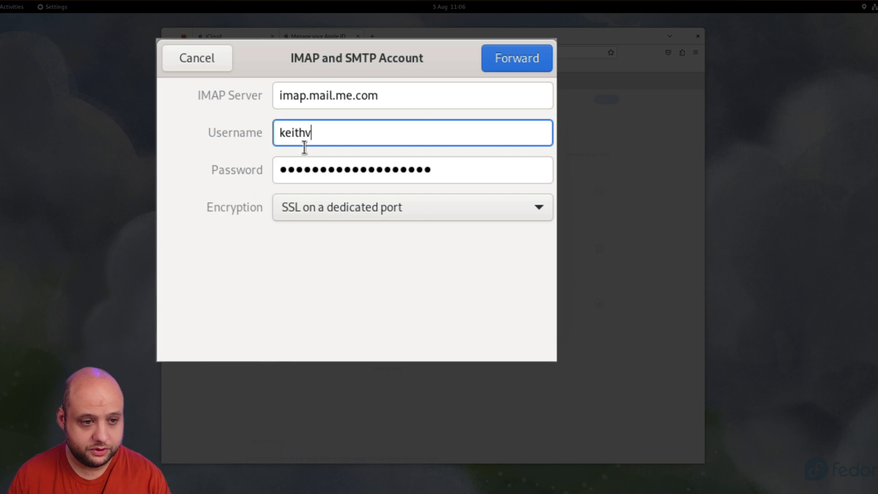
text(@me.com)
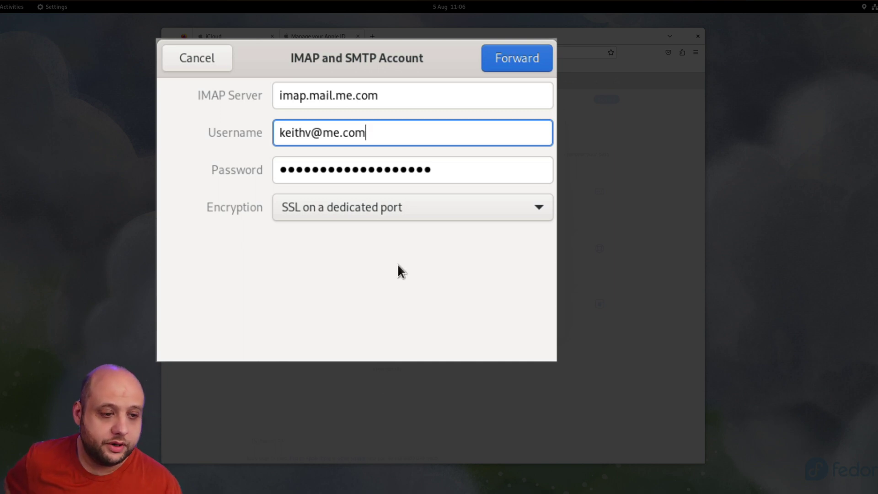
click(496, 67)
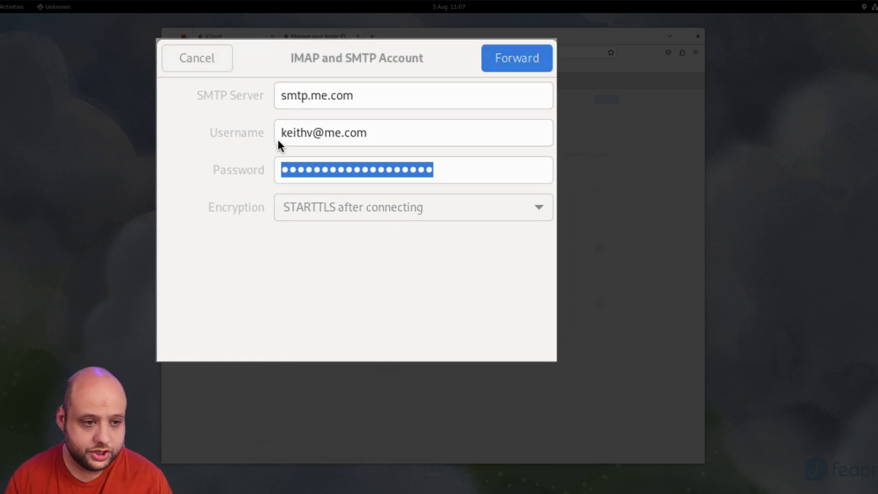
- Change the SMTP server to smtp.mail.me.com, create the account, and close its details
click(309, 97)
text(mail.)
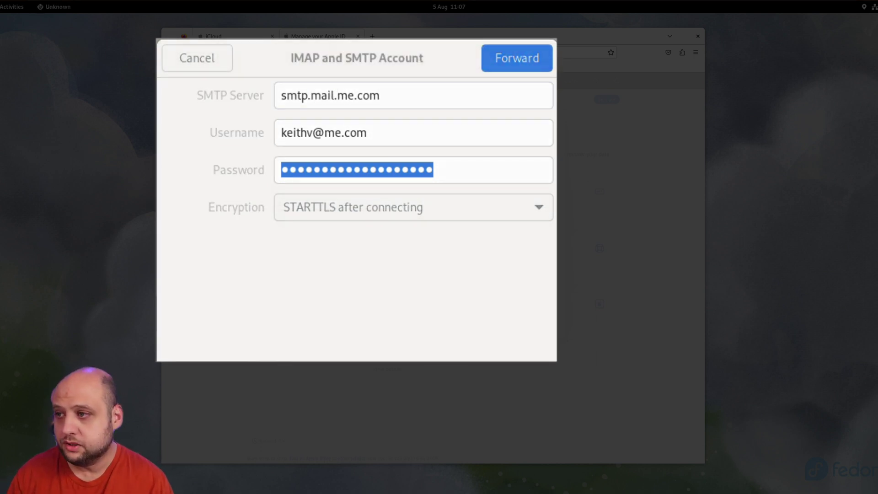
click(310, 135)
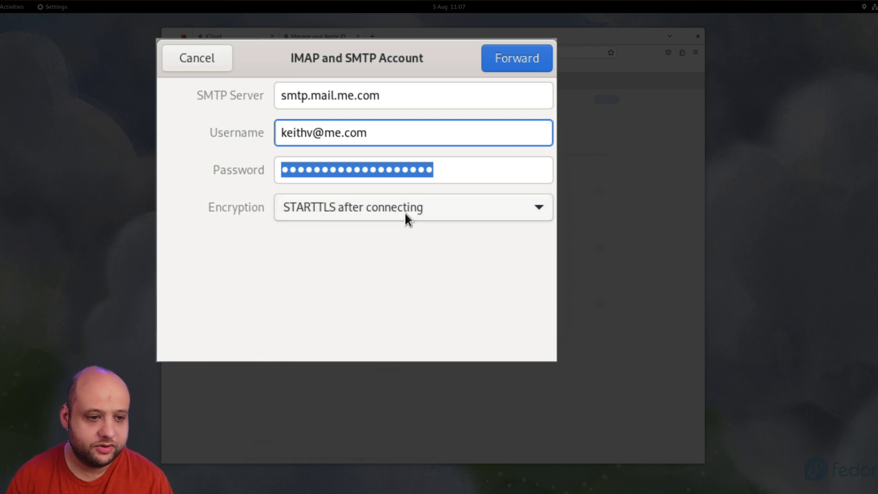
click(536, 68)
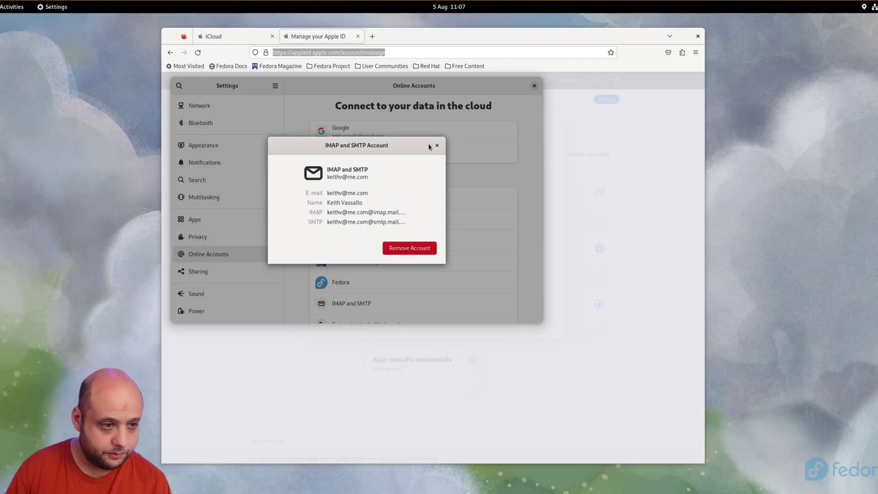
click(437, 145)
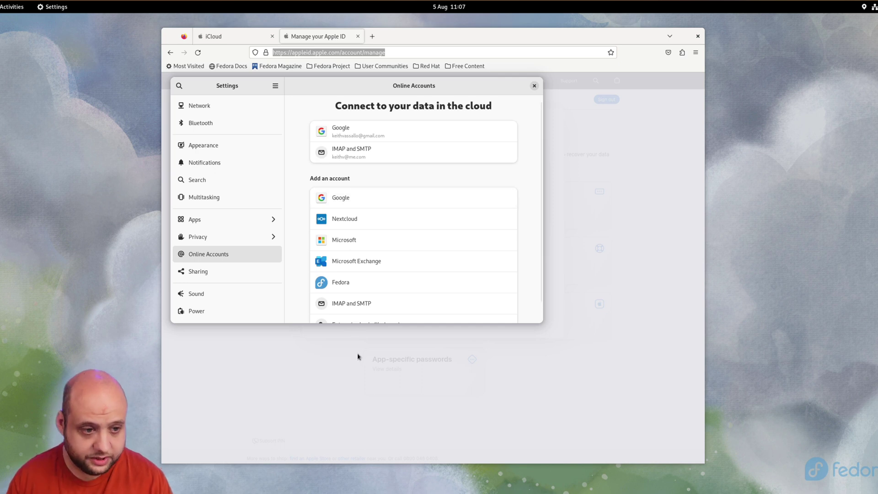
key(super)
text(ge)
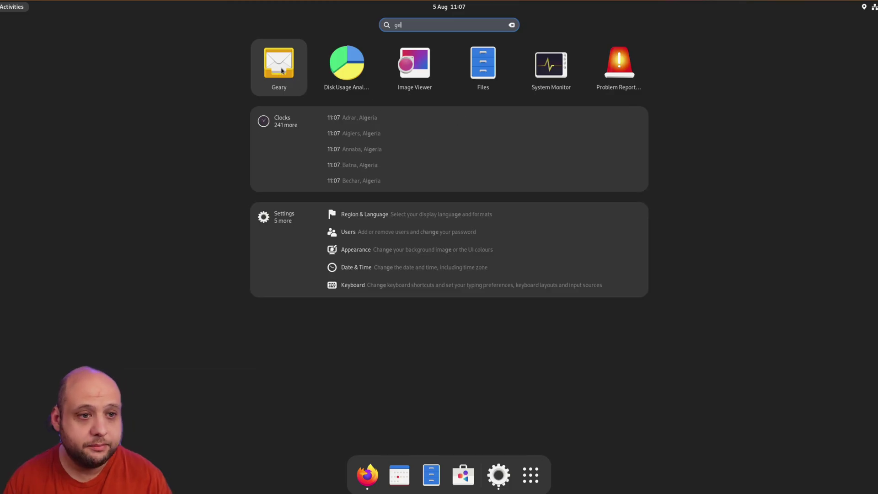
key(Return)
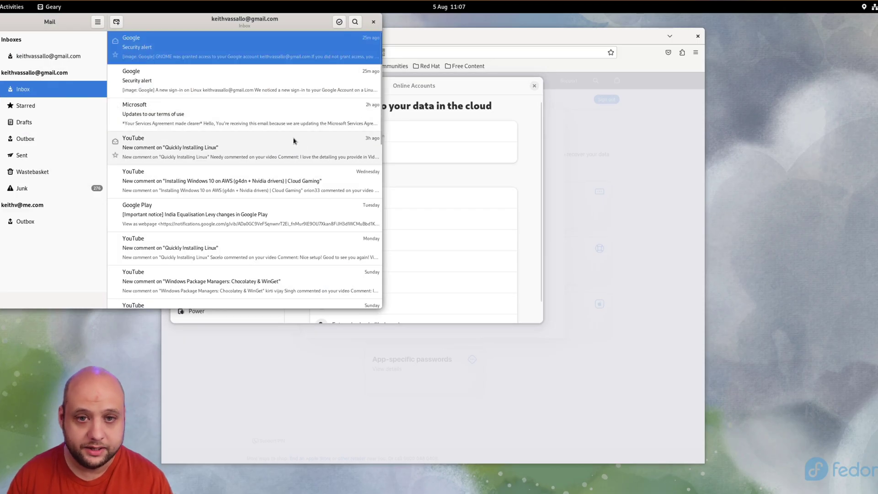
click(25, 221)
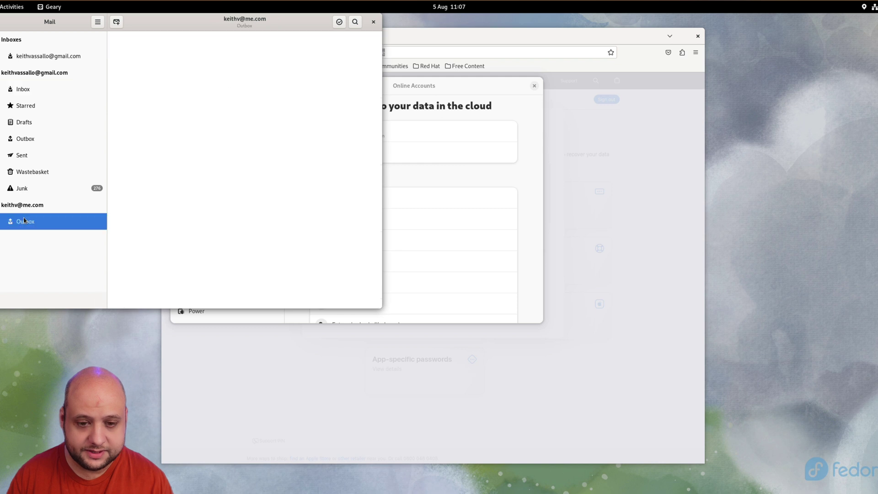
click(15, 205)
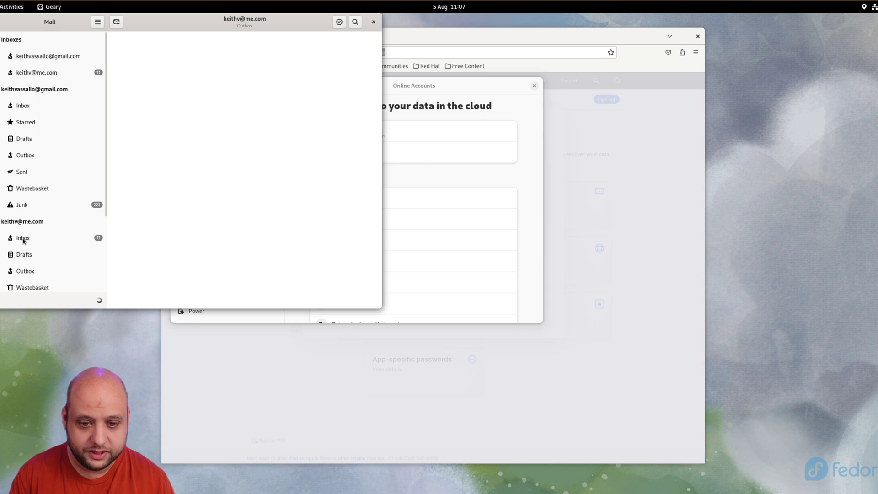
scroll(40, 226, down, 4)
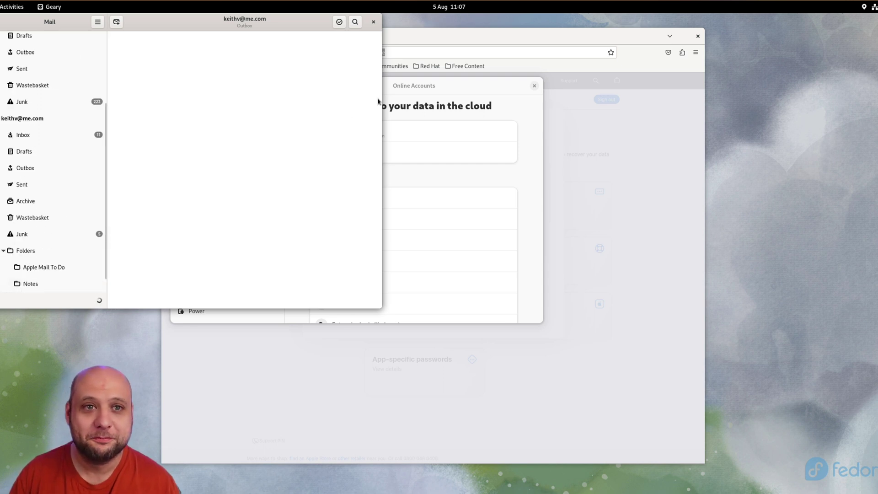
click(374, 21)
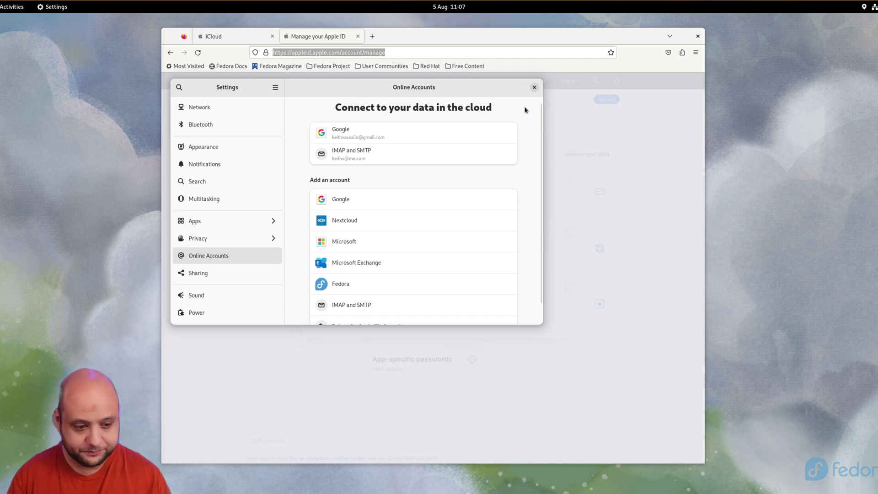
- Launch Thunderbird and start Add Mail Account from Account Settings' account actions
key(super)
text(thunder)
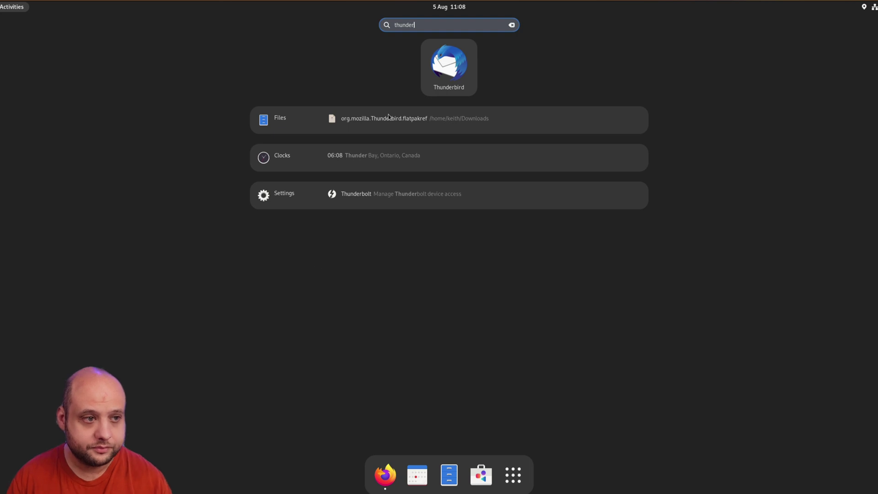
click(437, 71)
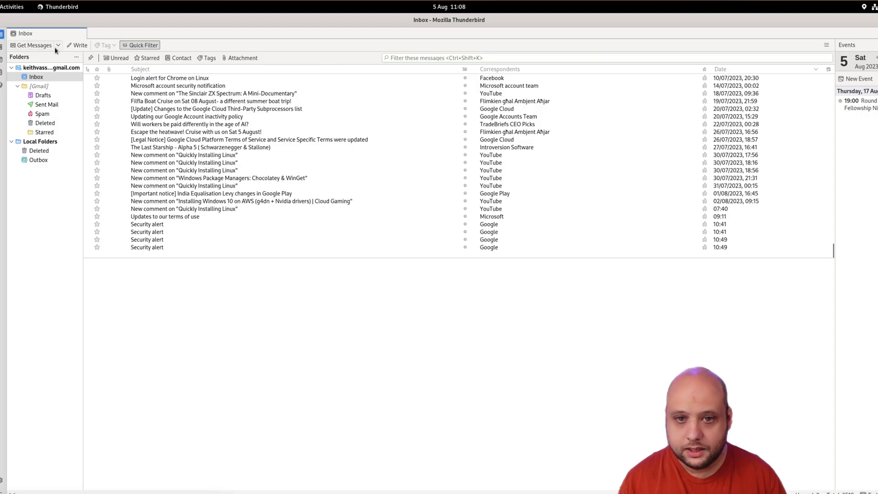
click(2, 479)
click(41, 455)
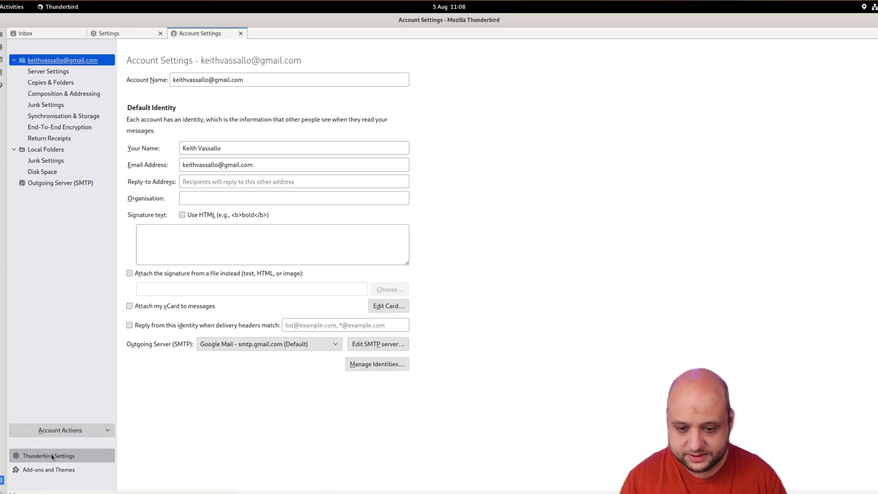
click(60, 430)
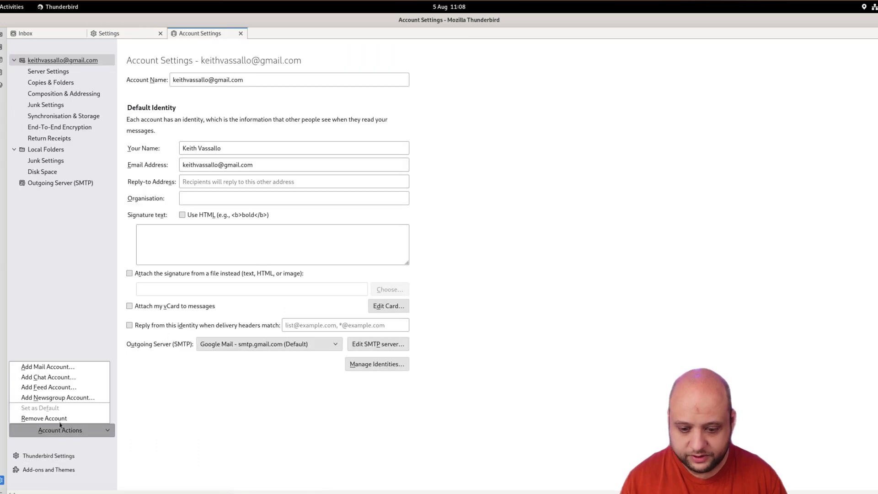
click(58, 365)
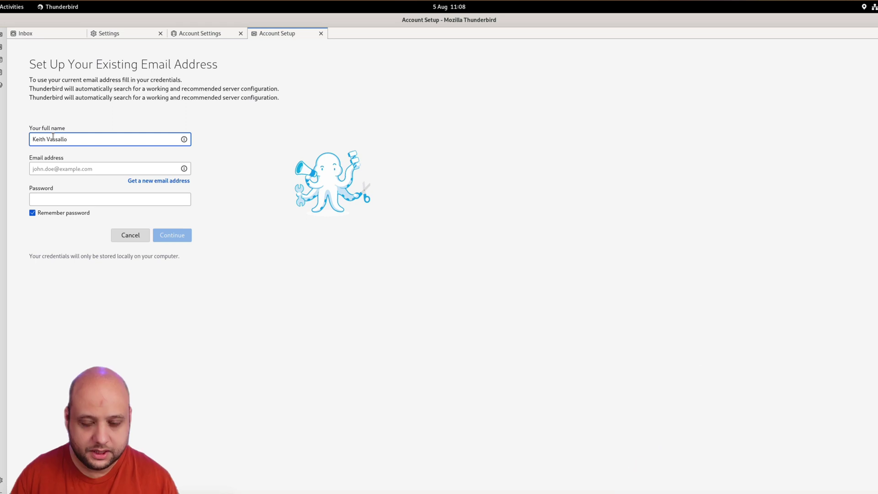
- Enter the iCloud address and pasted app-specific password, accept the IMAP configuration, and finish
click(78, 169)
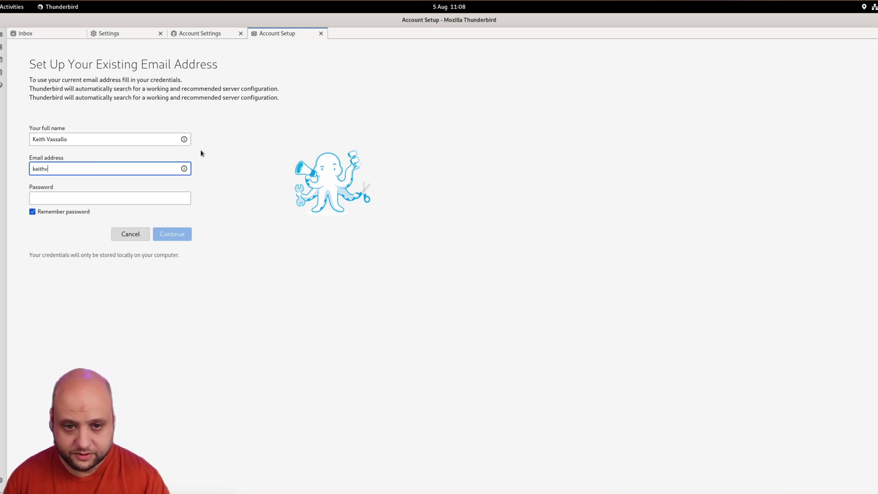
key(Tab)
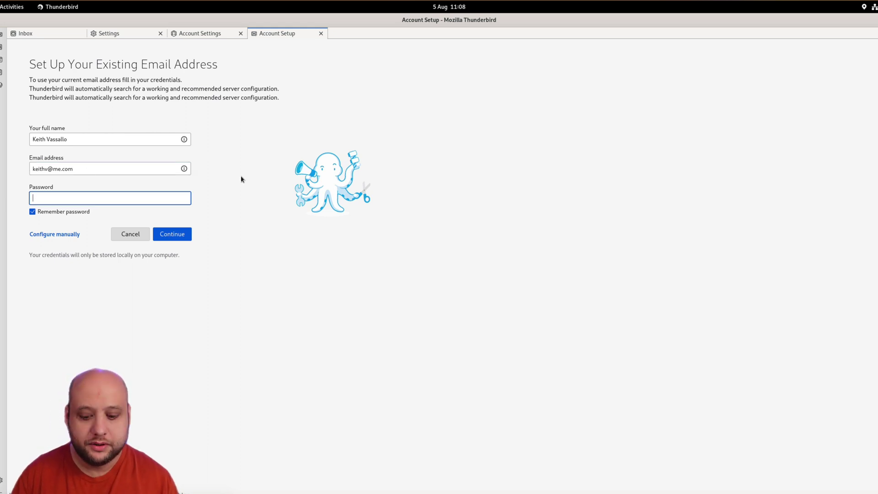
key(ctrl+v)
click(174, 234)
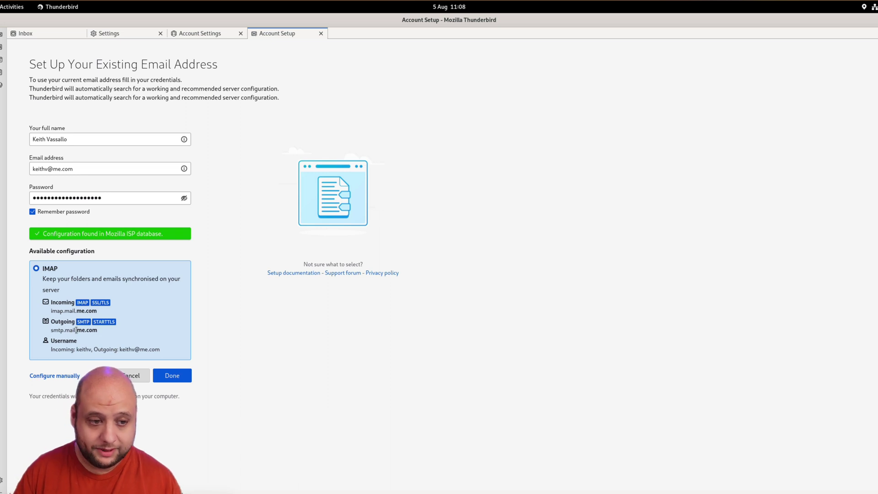
click(161, 377)
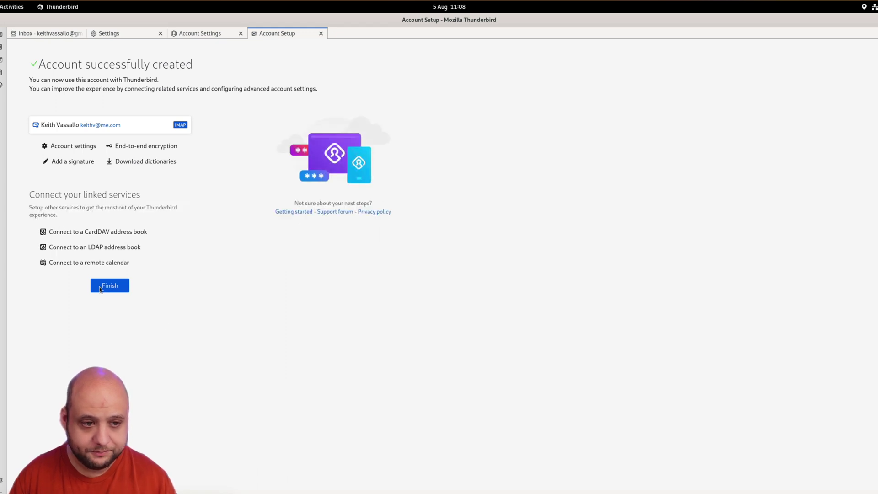
click(109, 286)
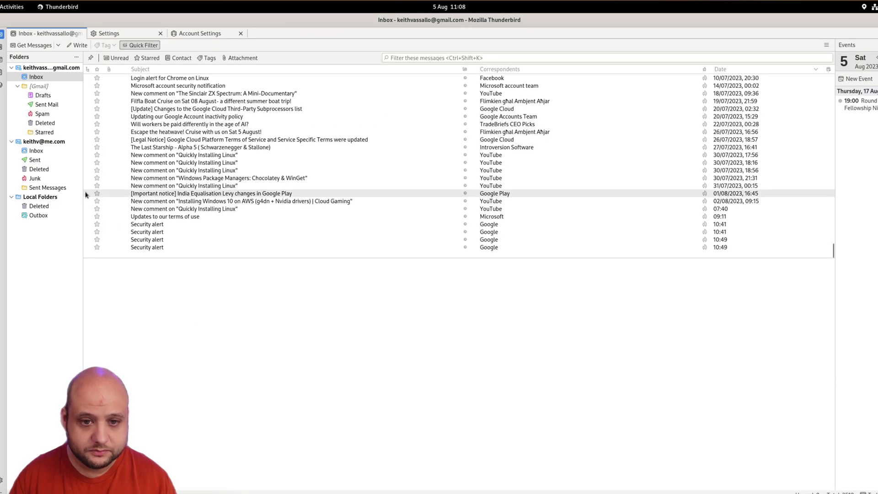
- View the me.com Inbox messages, then return to the empty desktop via the overview
click(37, 154)
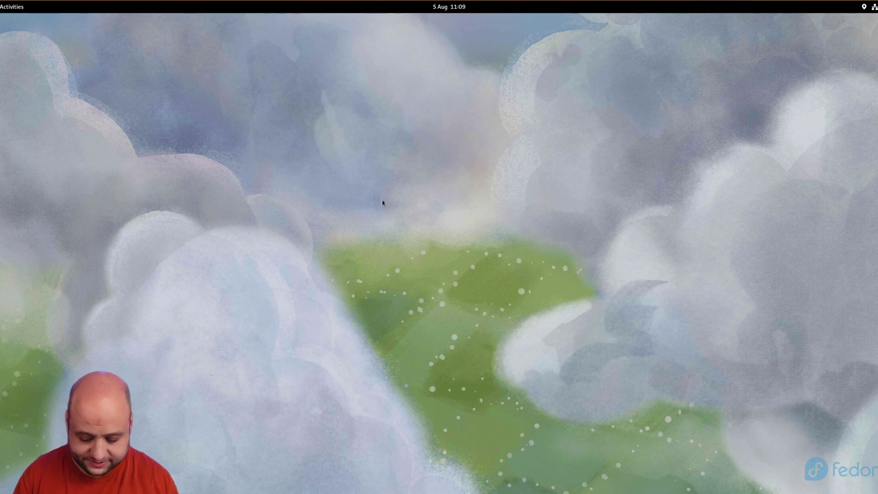
key(super)
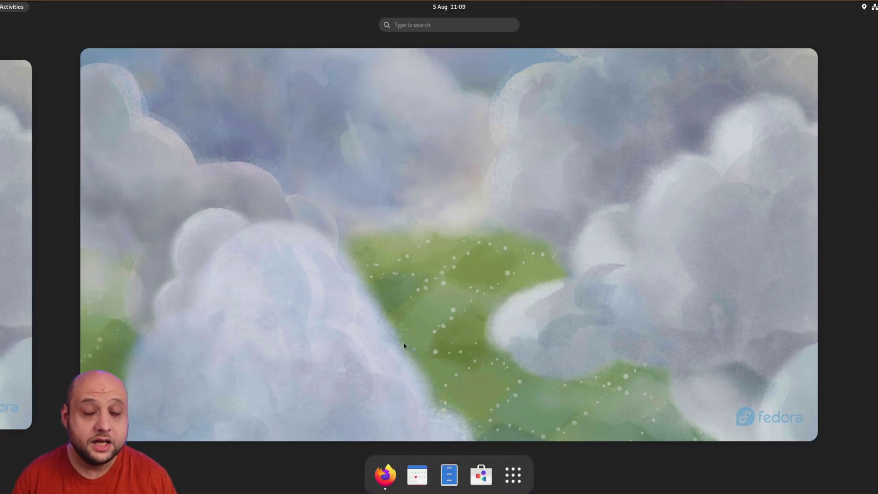
click(404, 346)
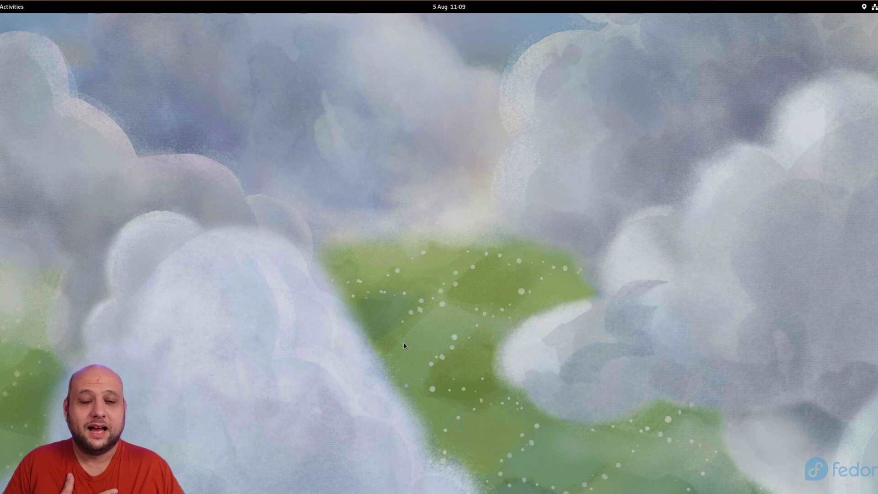
- Launch GNOME Calendar and review the synced calendars in calendar management
key(super)
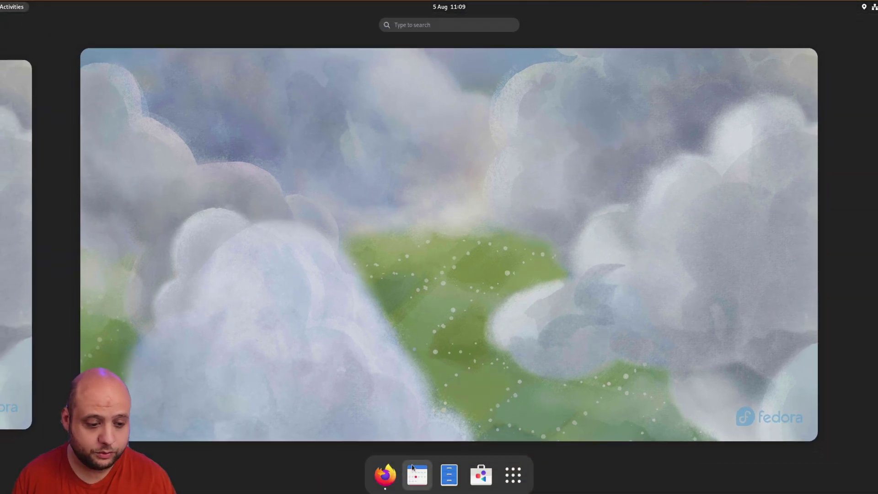
click(415, 474)
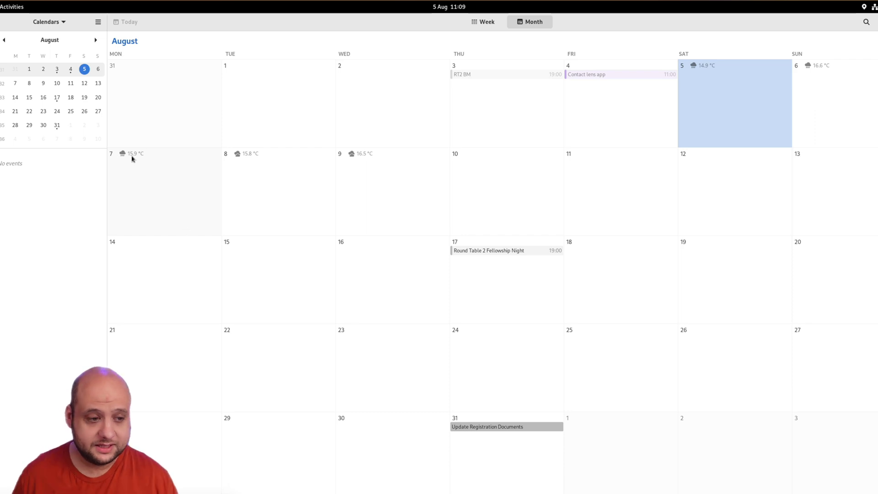
click(65, 24)
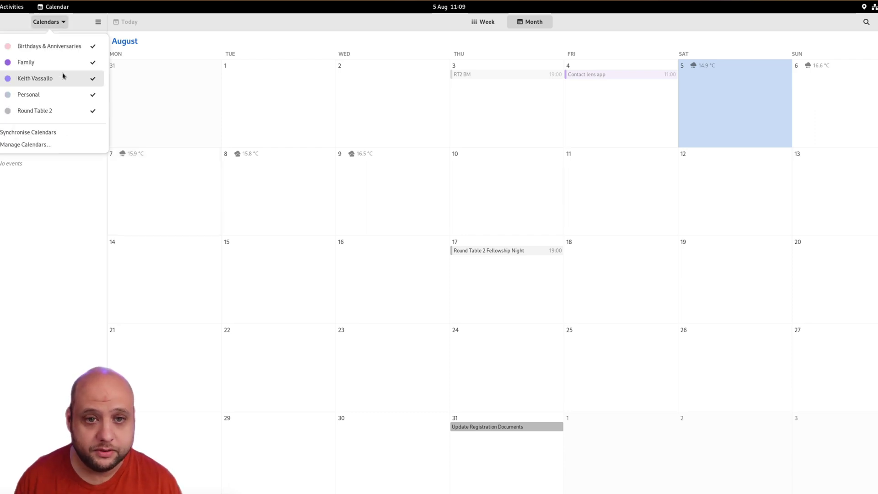
click(61, 145)
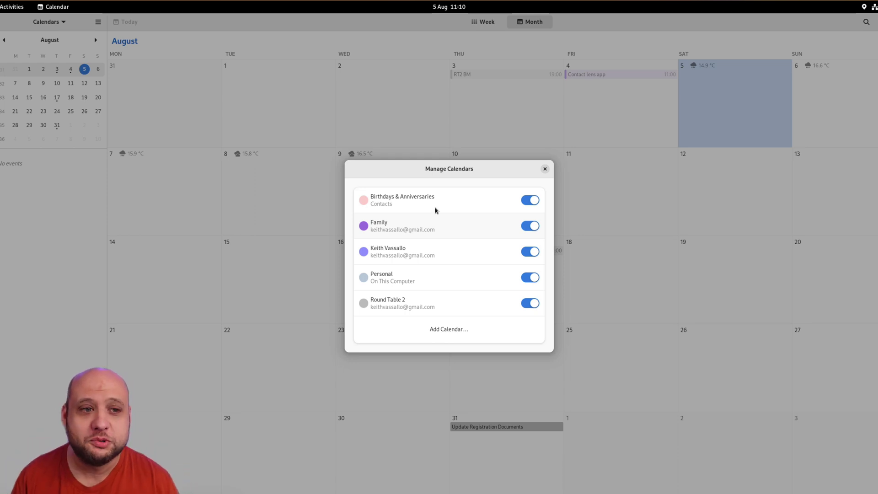
click(545, 170)
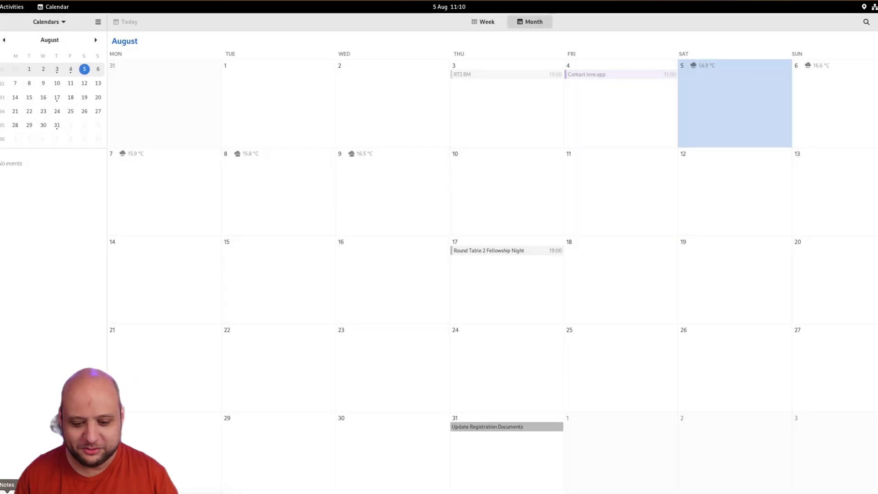
- Open and close the Notes popover, then quit Calendar with Ctrl+Q
click(5, 486)
click(6, 486)
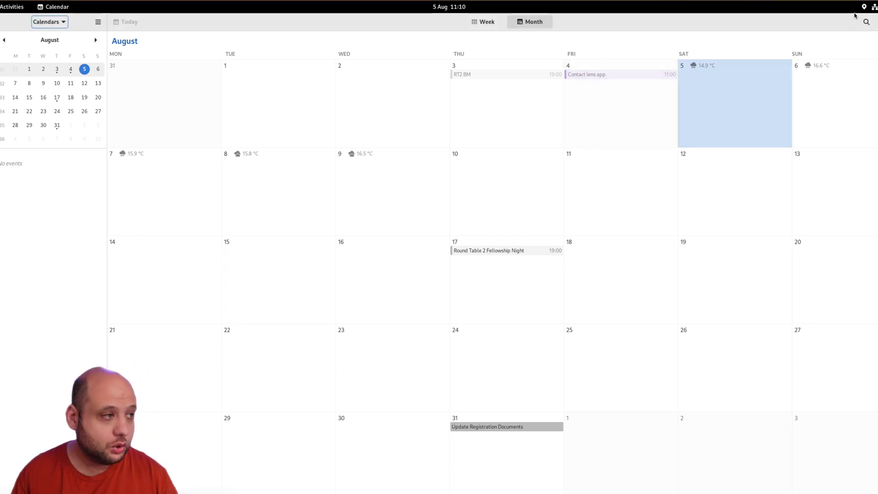
key(ctrl+q)
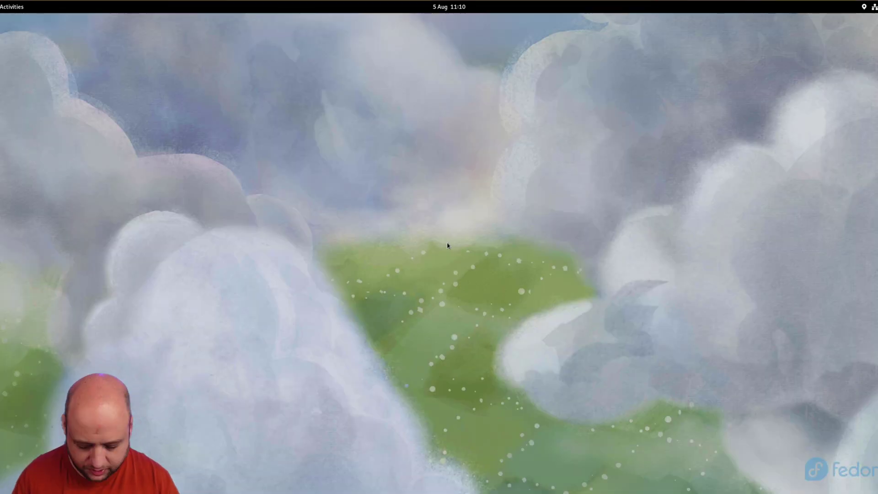
- Open the Gnome-DAV-Support-Shim repository in Firefox and read through its README
key(super)
click(385, 475)
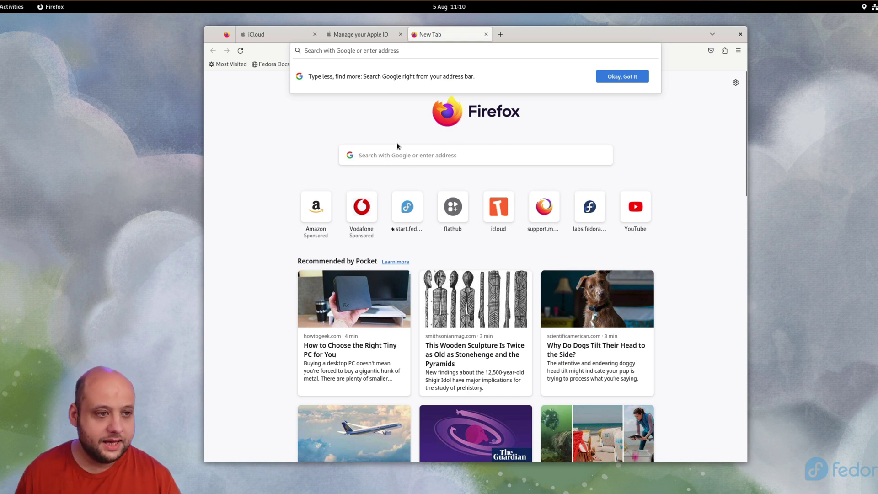
text(https://github.com/IceWreck/Gnome-DAV-Support-Shim)
key(Return)
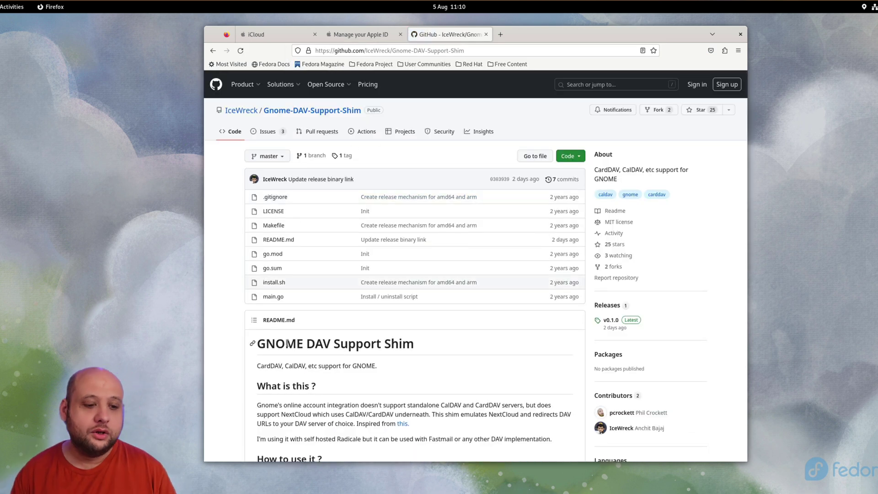
scroll(318, 349, down, 7)
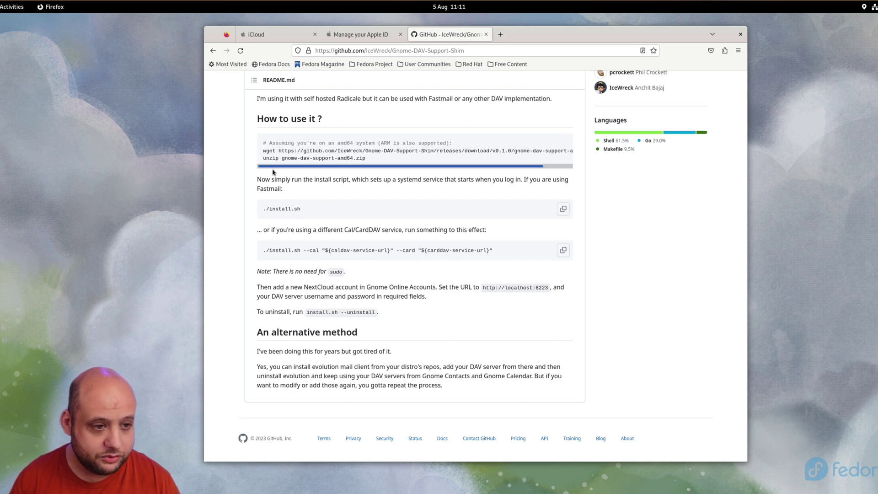
key(Home)
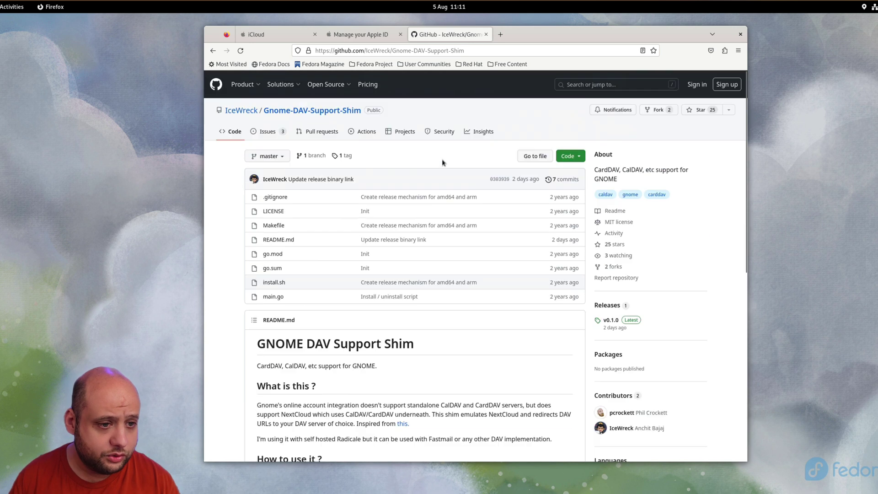
key(End)
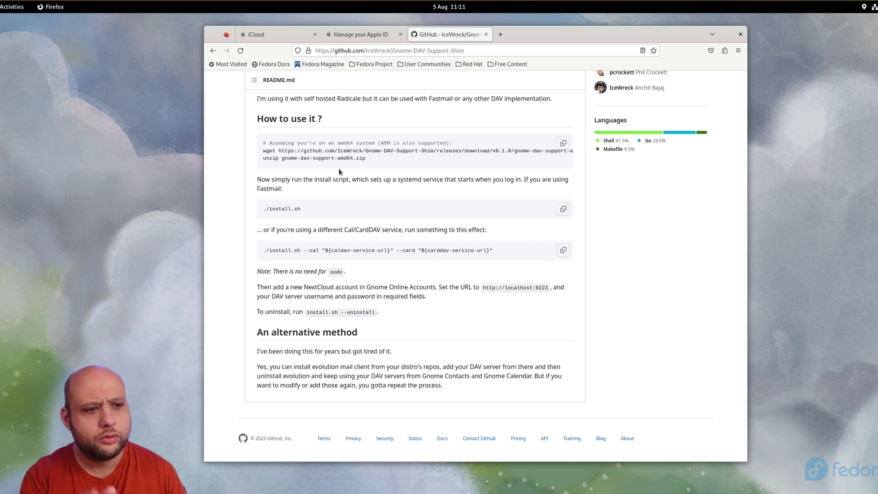
scroll(365, 169, up, 8)
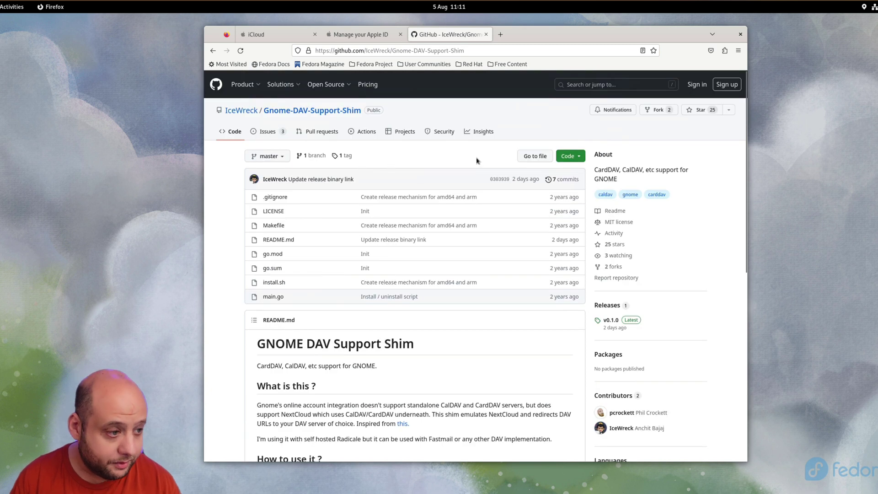
- Download gnome-dav-support-arm.zip from the v0.1.0 release and show all downloads
click(611, 320)
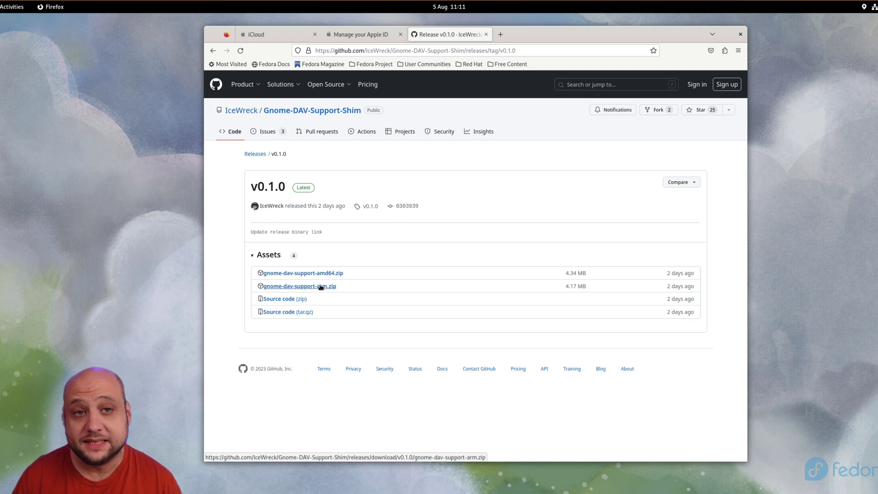
click(320, 287)
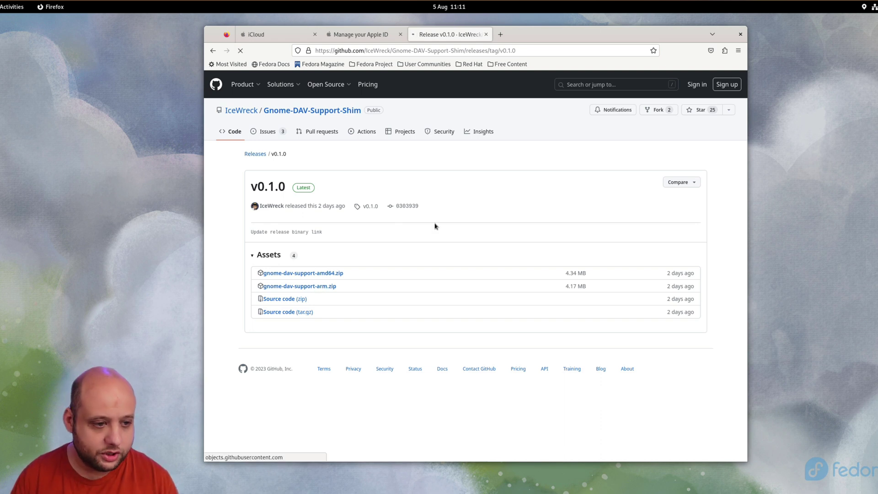
click(526, 96)
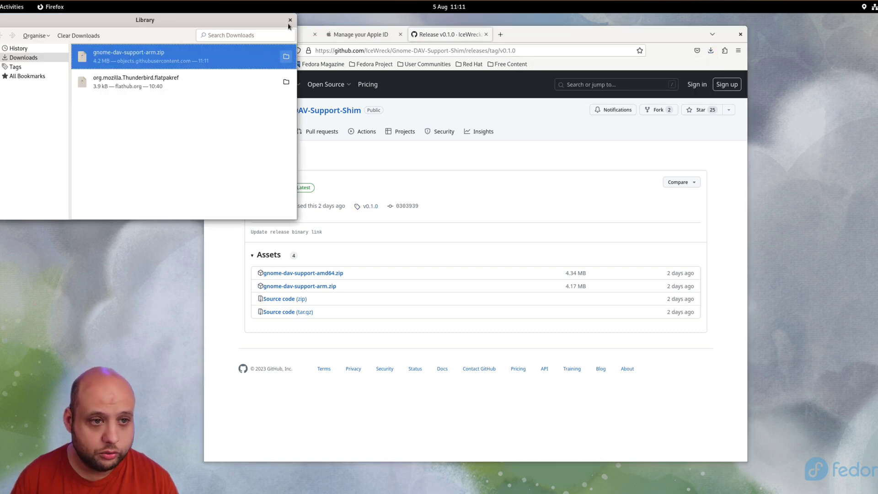
- Extract gnome-dav-support-arm.zip into the Downloads folder
double_click(280, 57)
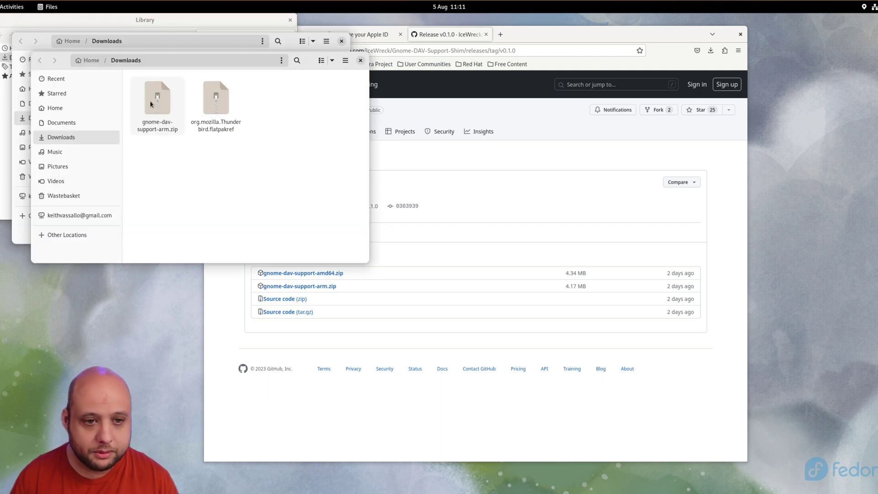
right_click(157, 101)
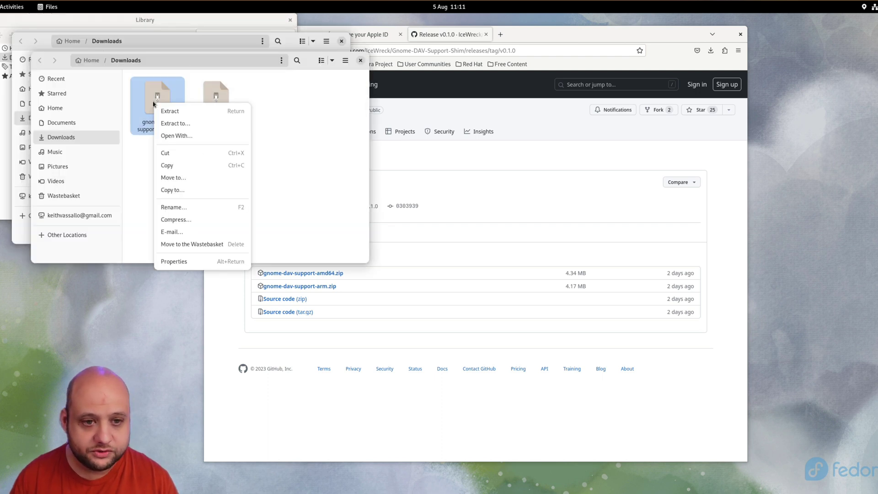
click(187, 110)
click(155, 145)
- Open the extracted gnome-dav-support-arm folder and close the Downloads library window
double_click(157, 110)
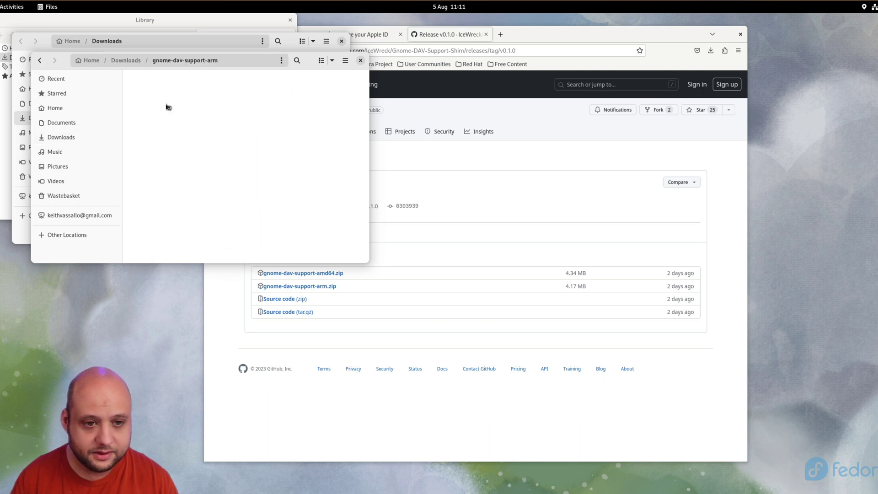
drag(305, 72, 443, 125)
click(292, 35)
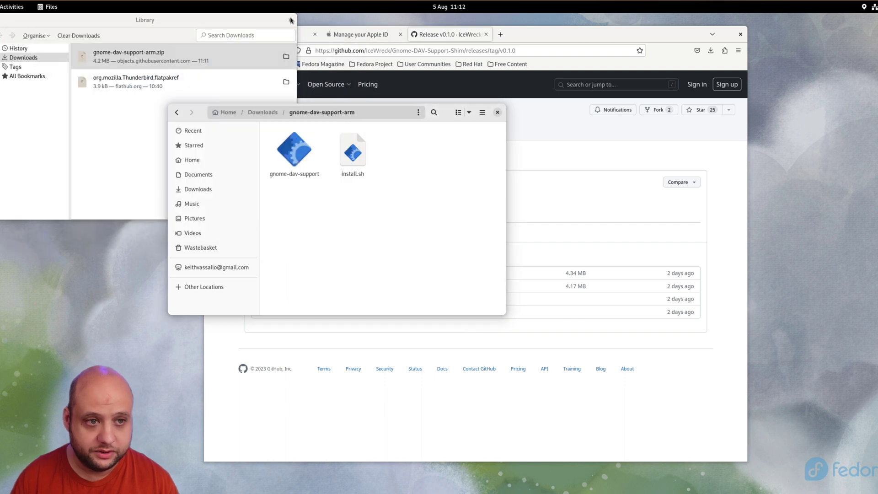
click(290, 19)
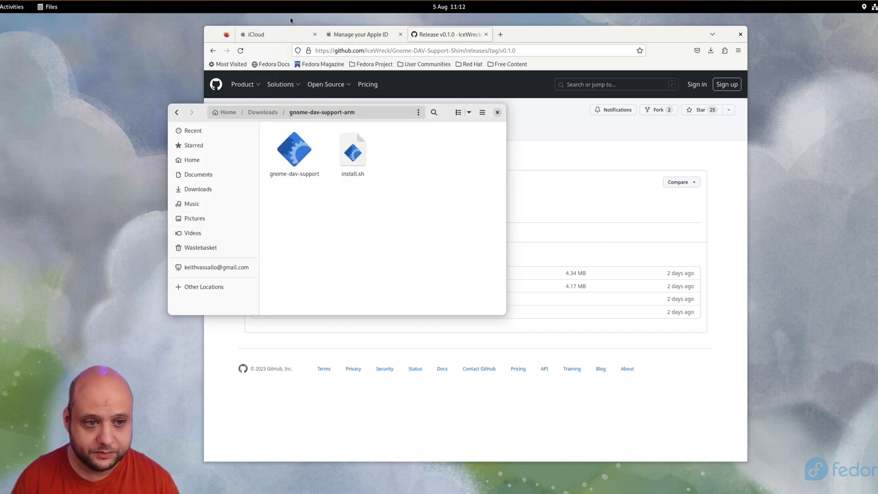
- Open a terminal in the gnome-dav-support-arm folder
right_click(346, 227)
click(316, 215)
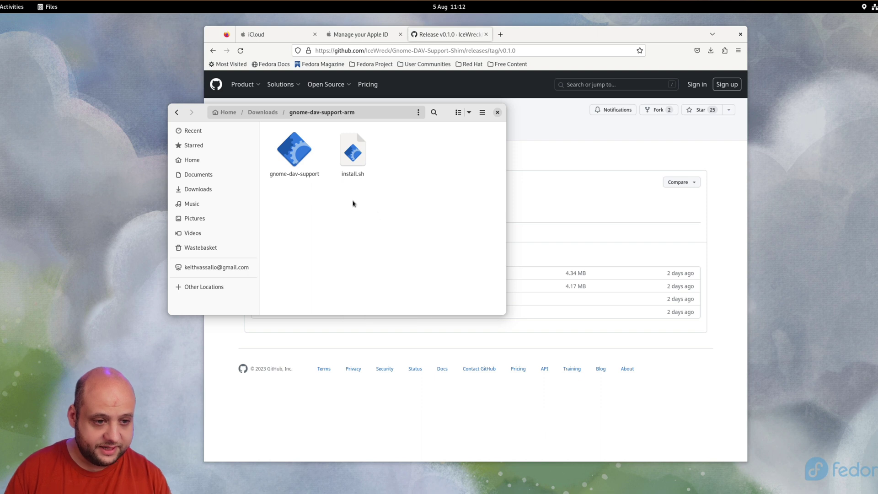
right_click(336, 202)
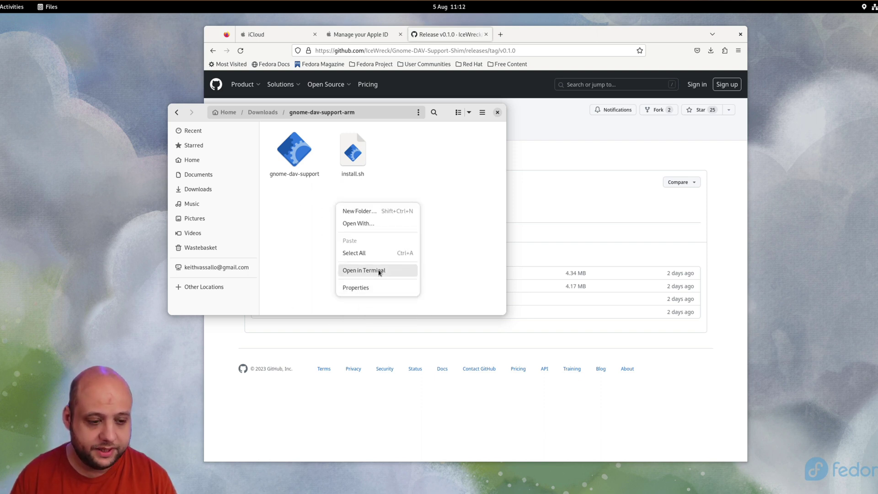
click(380, 272)
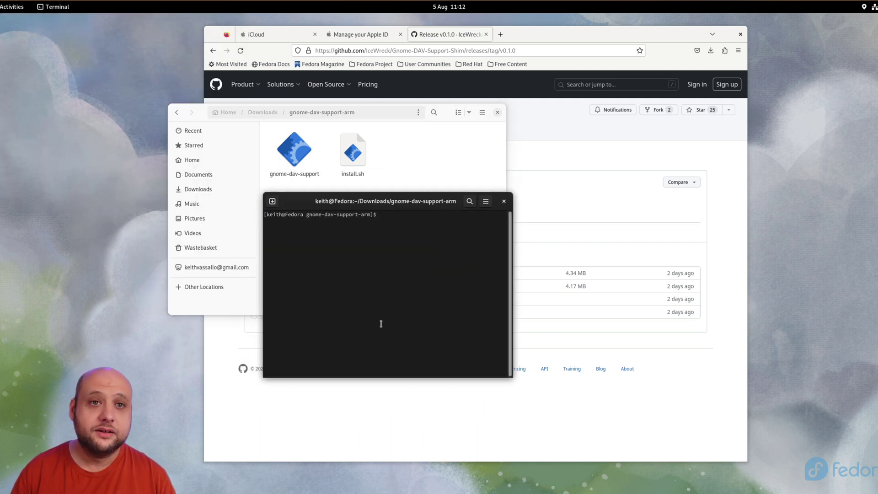
text(ls)
key(Return)
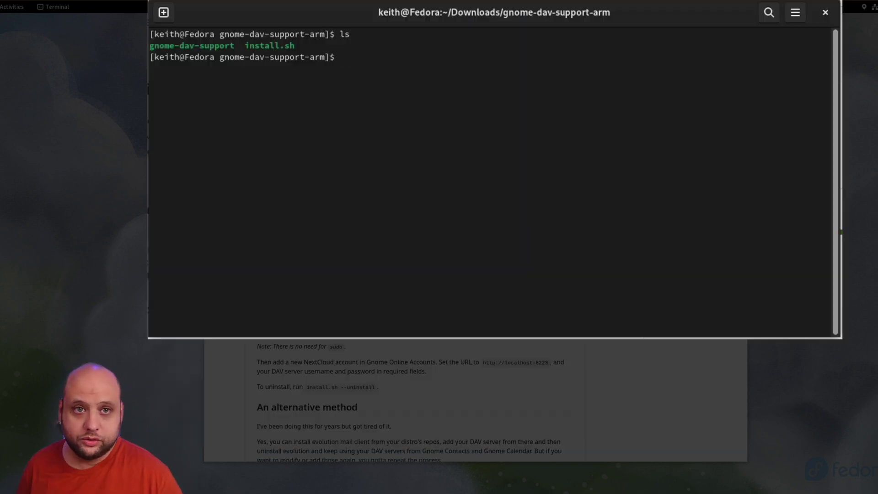
text(.)
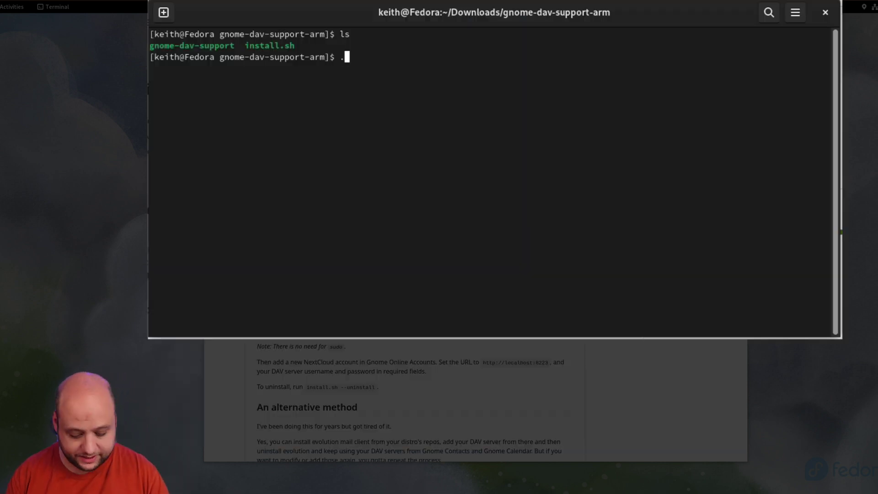
text(/install.s)
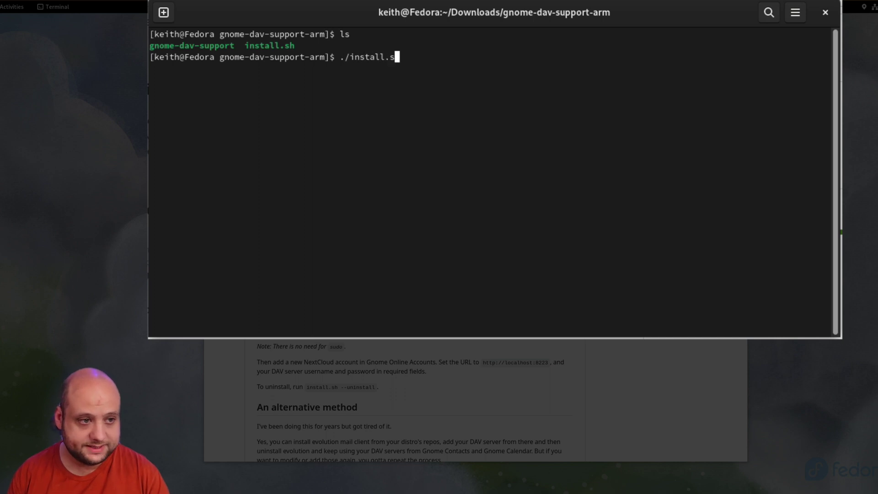
text(h --cal )
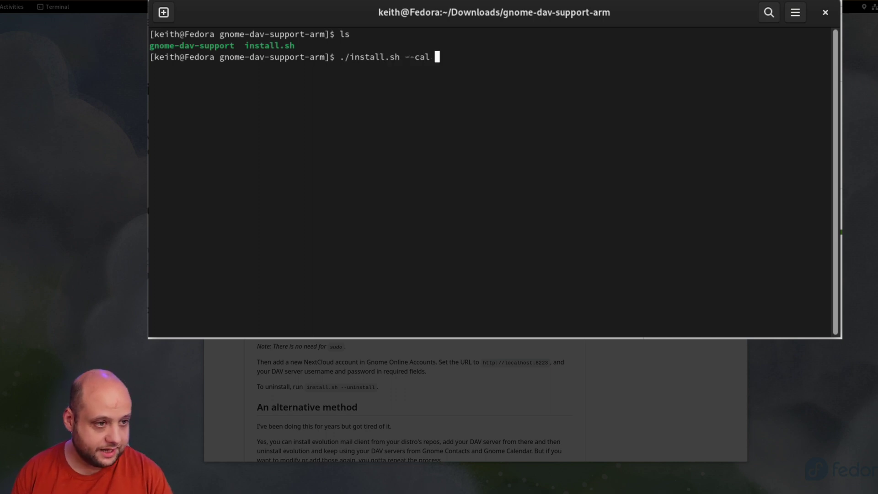
text(")
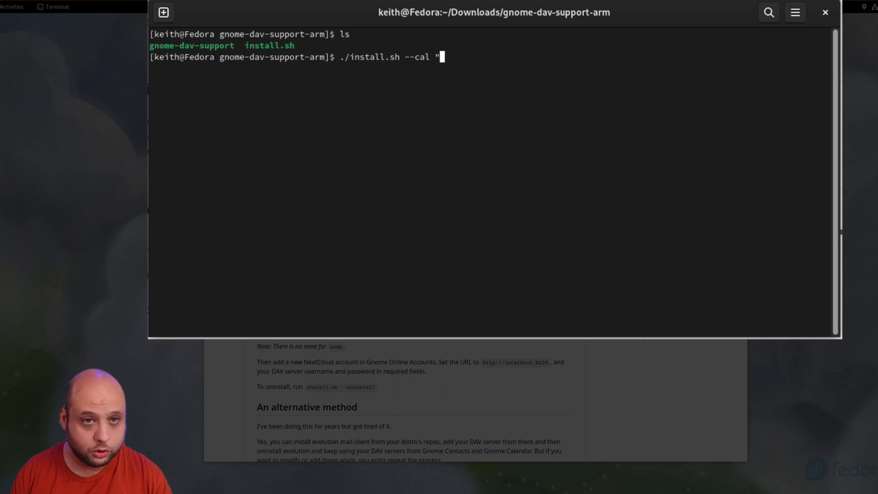
text(https)
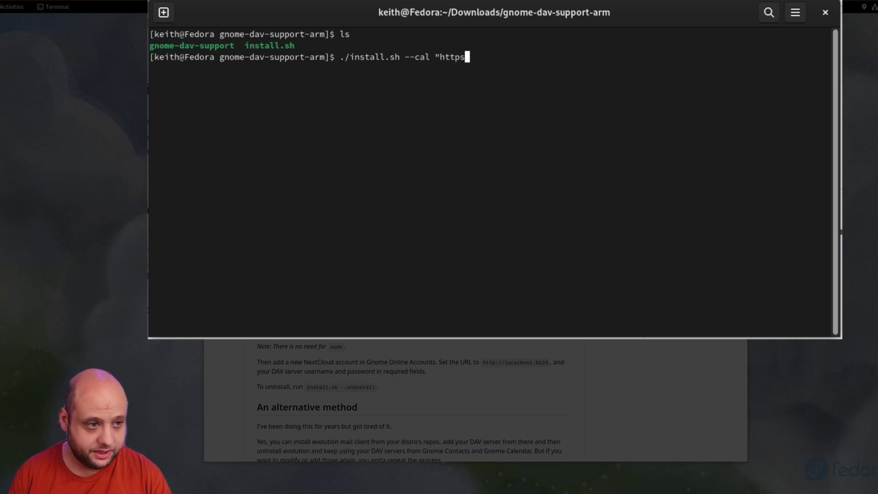
text(://)
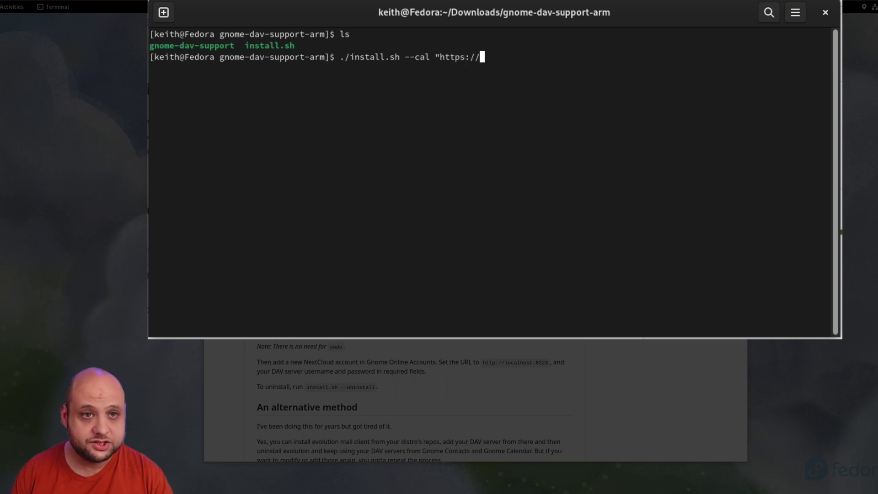
text(cald)
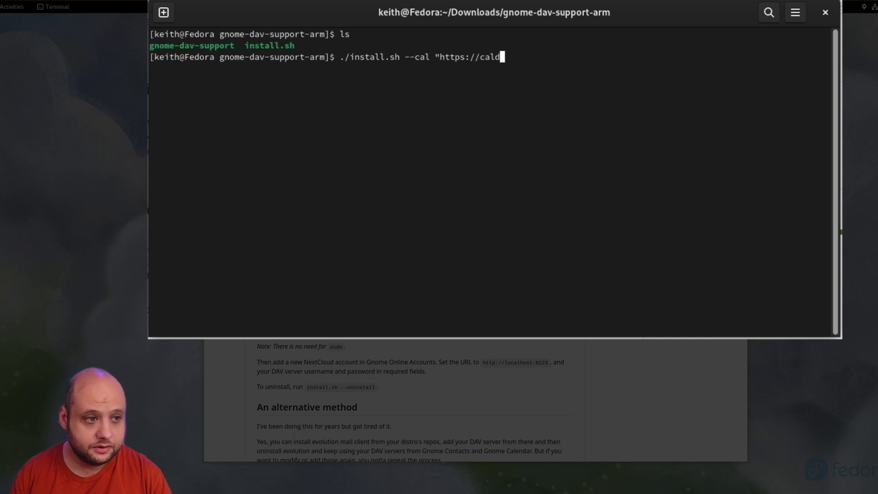
text(av.icloud.com)
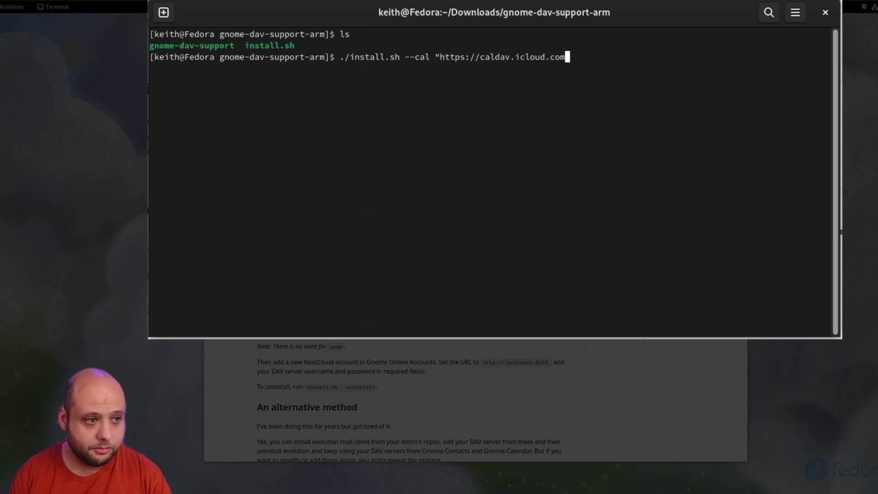
text(")
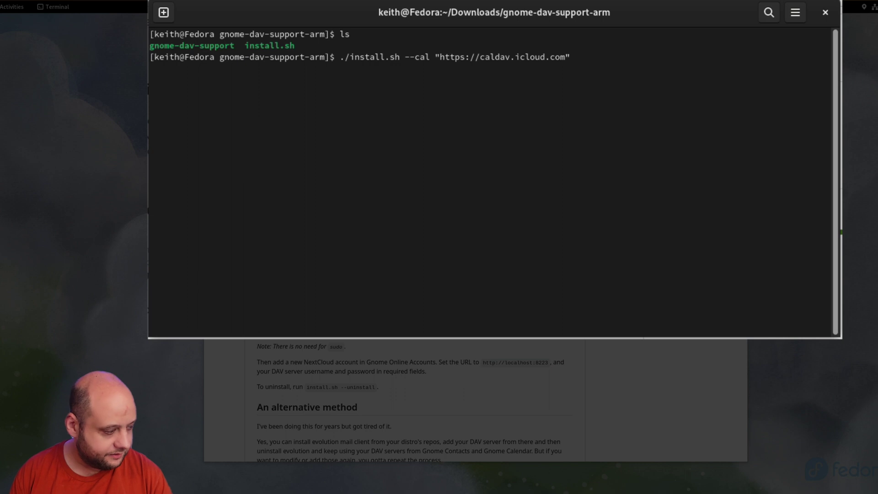
text( --card "ht)
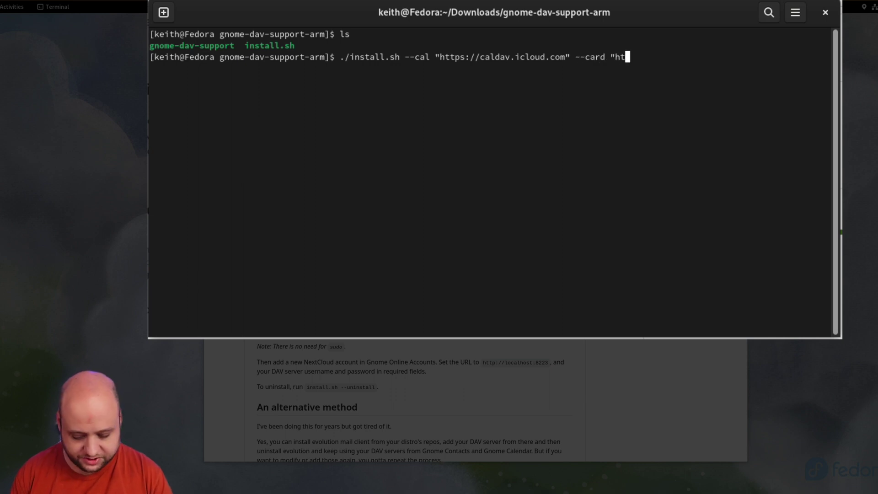
text(tps://c)
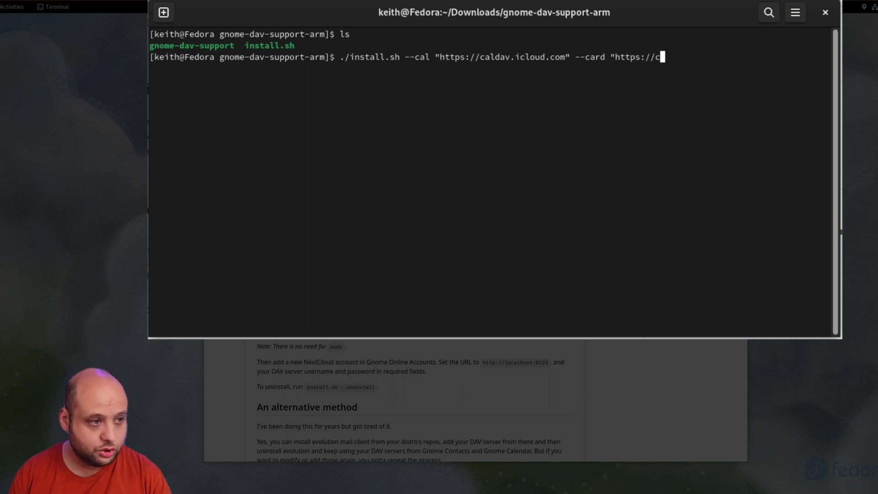
text(ontacts.icloud.)
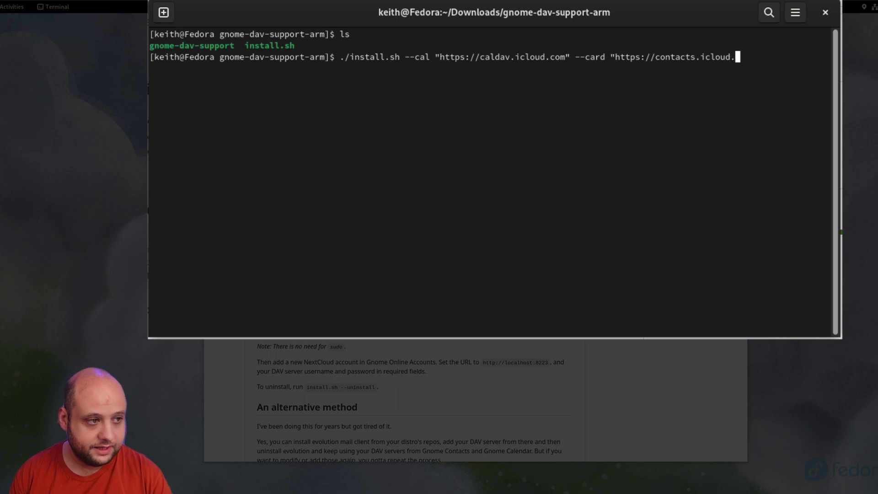
text(com")
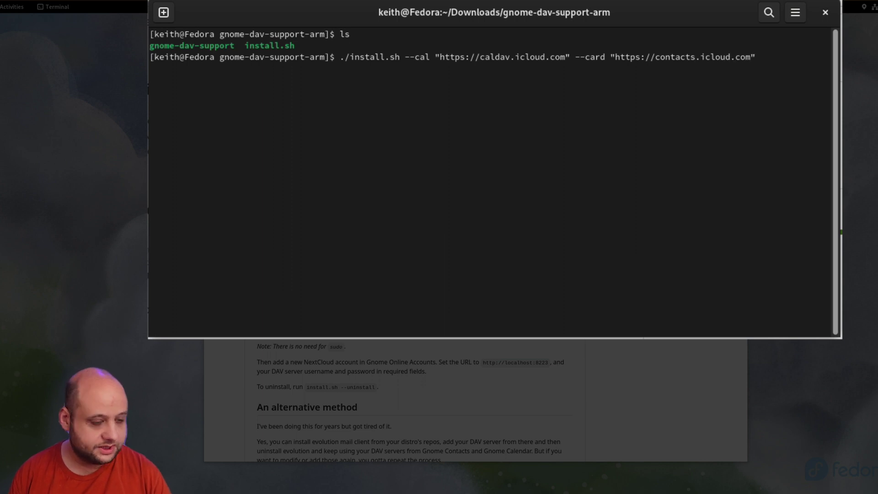
key(Return)
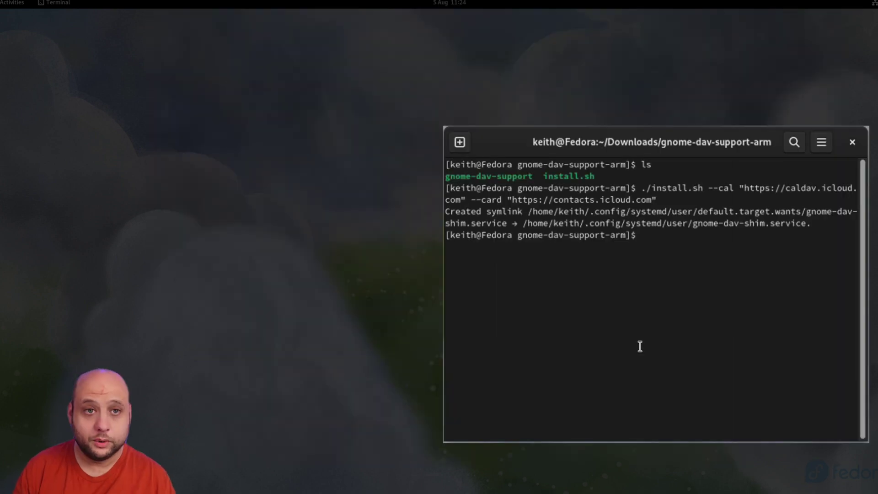
- Run systemctl --user start, then enable, for gnome-dav-shim, and exit the terminal
text(systemctl --)
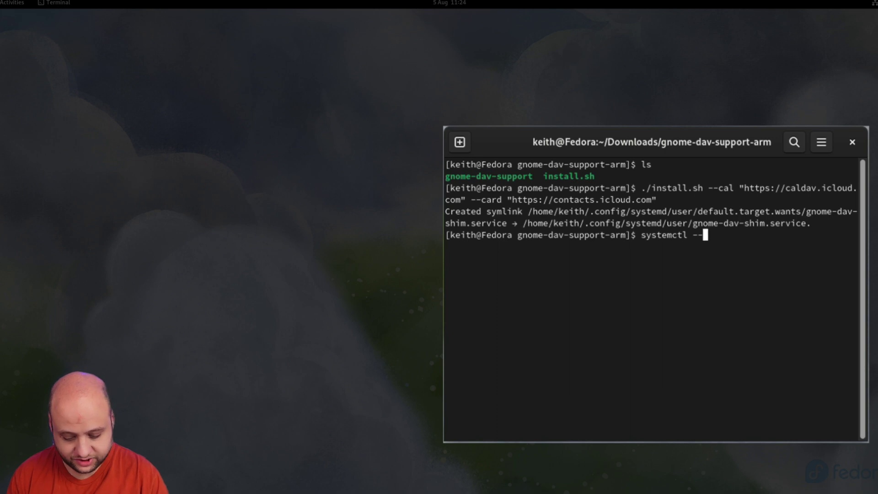
text(user st)
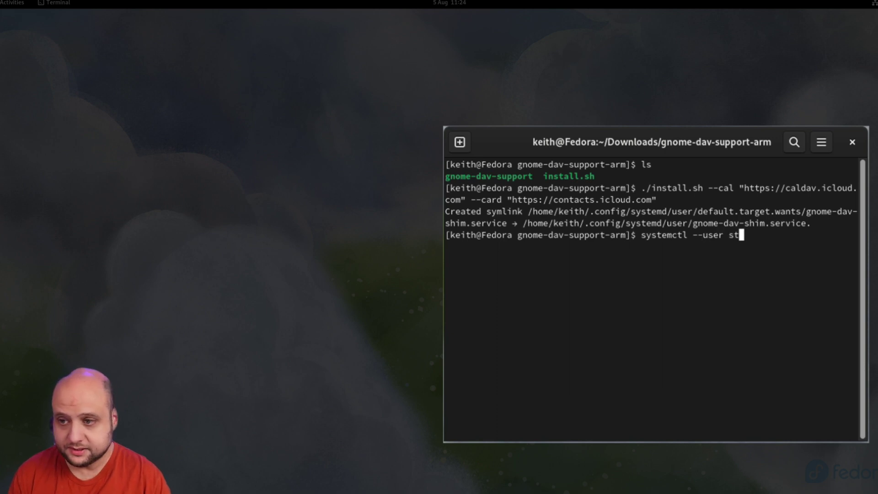
text(art gnome-dav-shim)
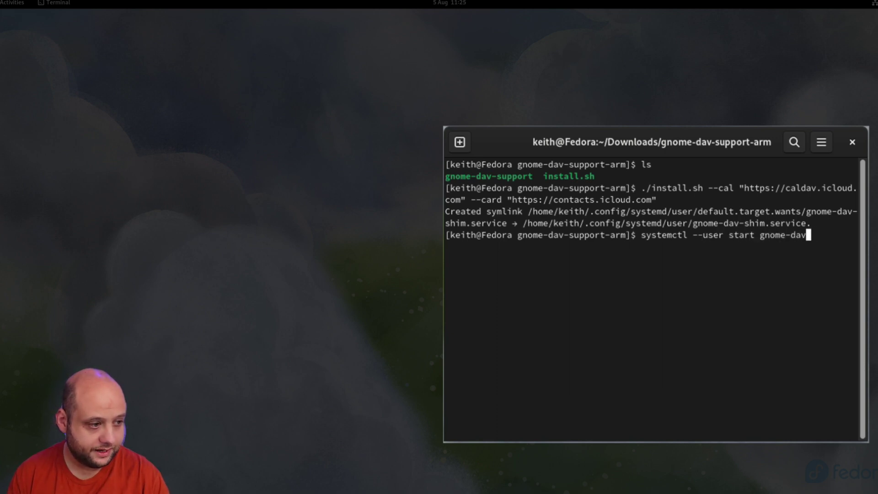
key(Return)
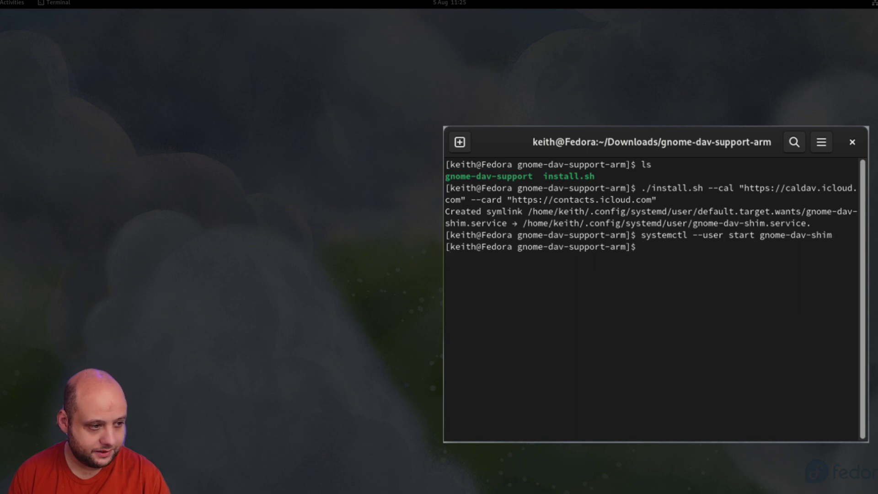
key(Up)
key(Left)
key(Left)
key(Left)
key(Left)
key(Left)
key(Left)
key(Left)
key(Left)
key(Left)
key(Left)
key(Left)
key(Left)
key(Left)
key(Left)
key(Left)
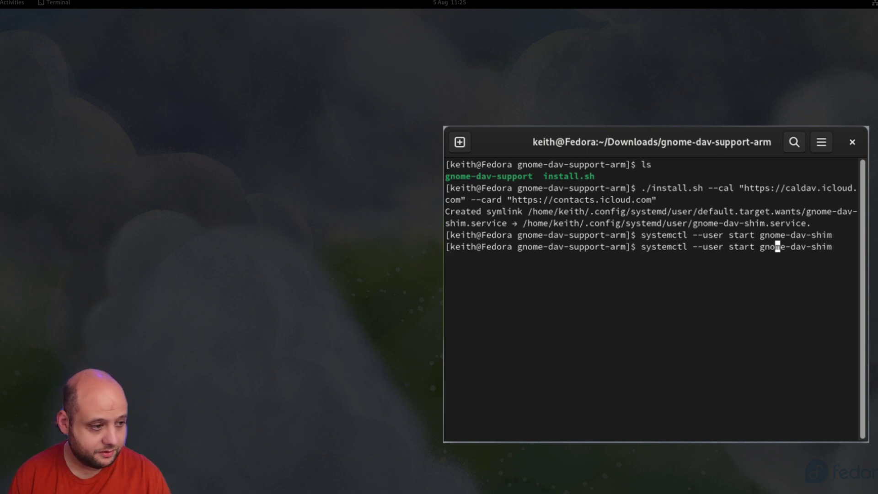
key(BackSpace)
key(BackSpace)
key(BackSpace)
key(BackSpace)
key(BackSpace)
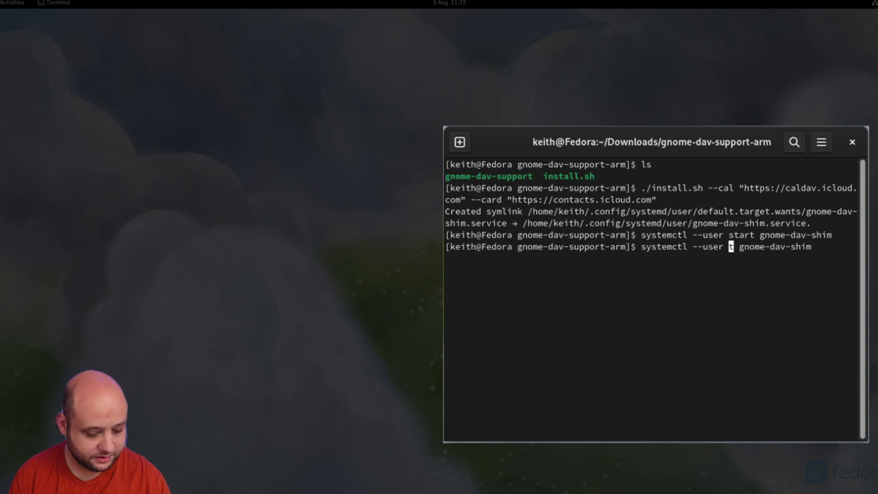
text(enable)
key(Return)
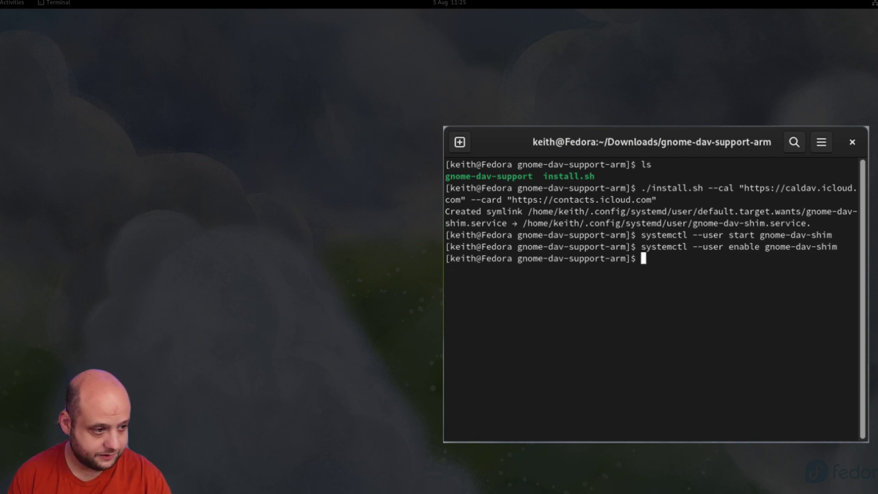
text(exit)
key(Return)
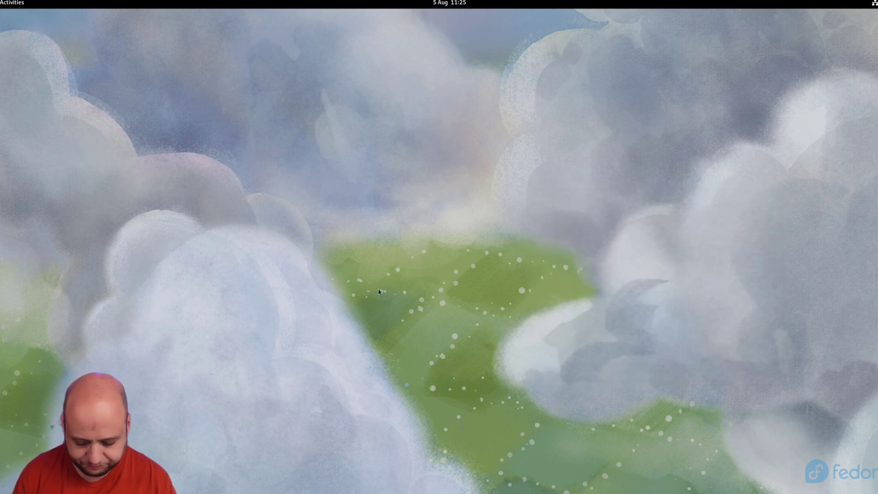
key(super)
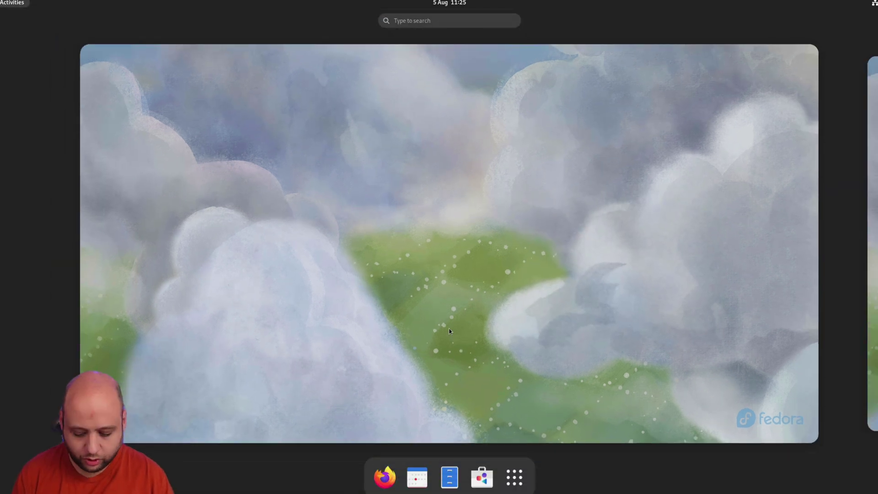
text(sett)
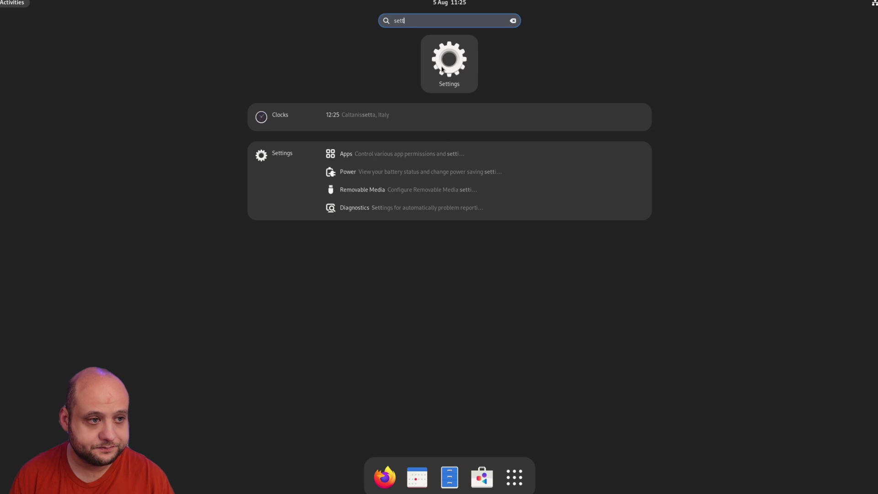
click(442, 69)
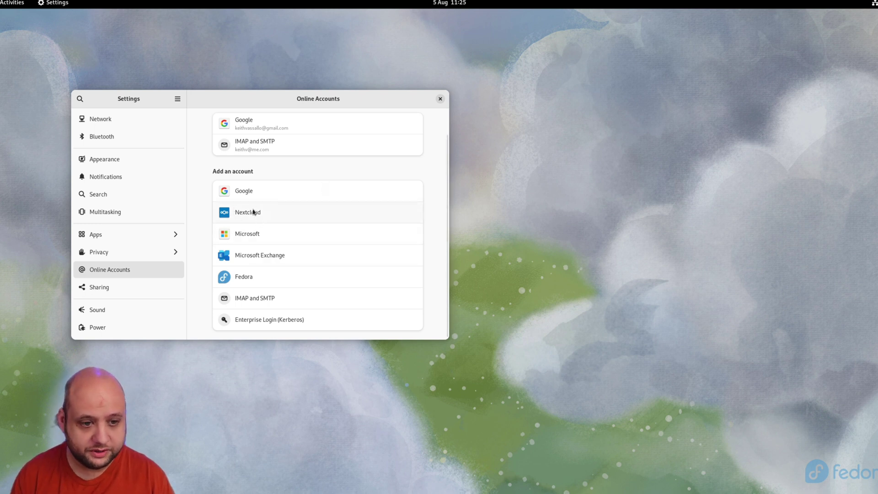
click(269, 214)
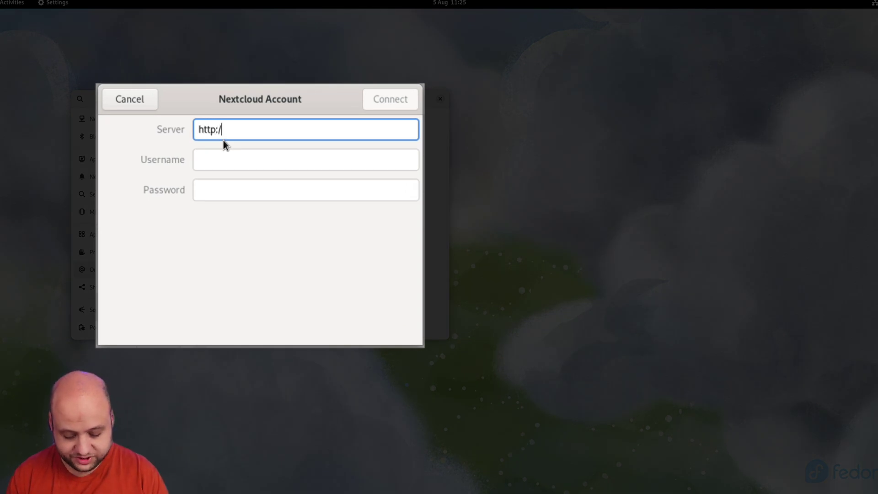
text(http://localhost:)
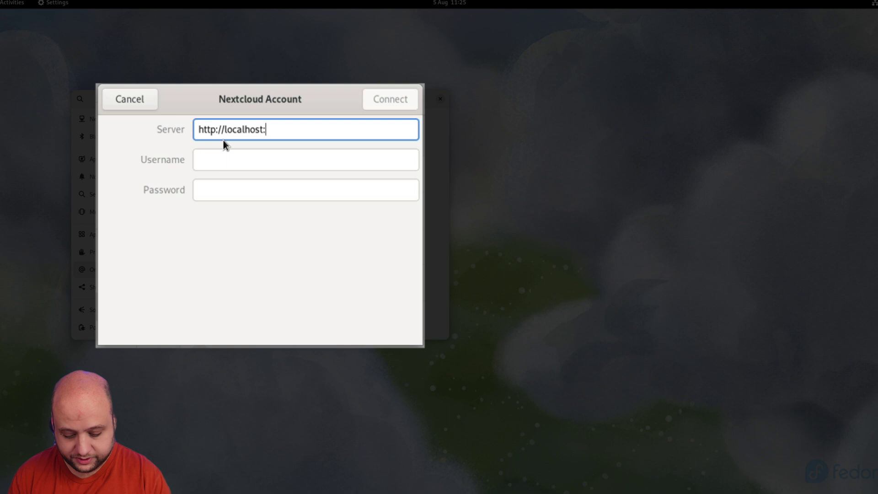
text(8223)
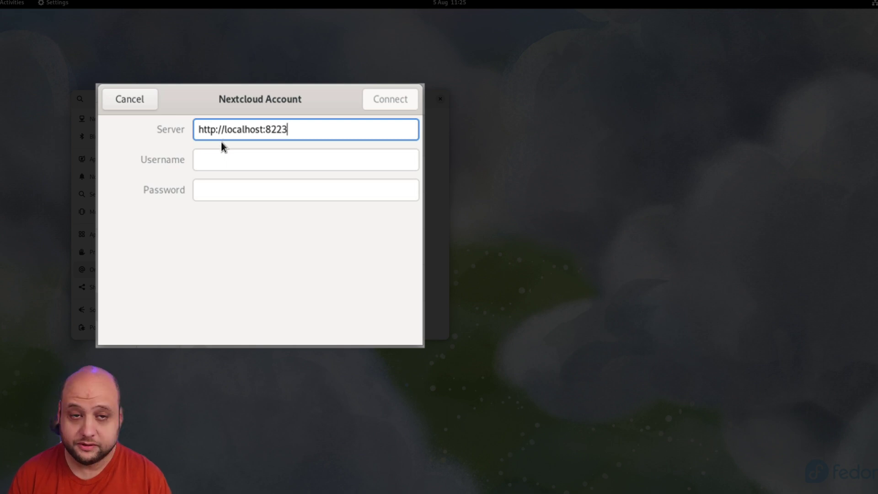
- Enter the iCloud e-mail address as username and paste the account password
click(223, 158)
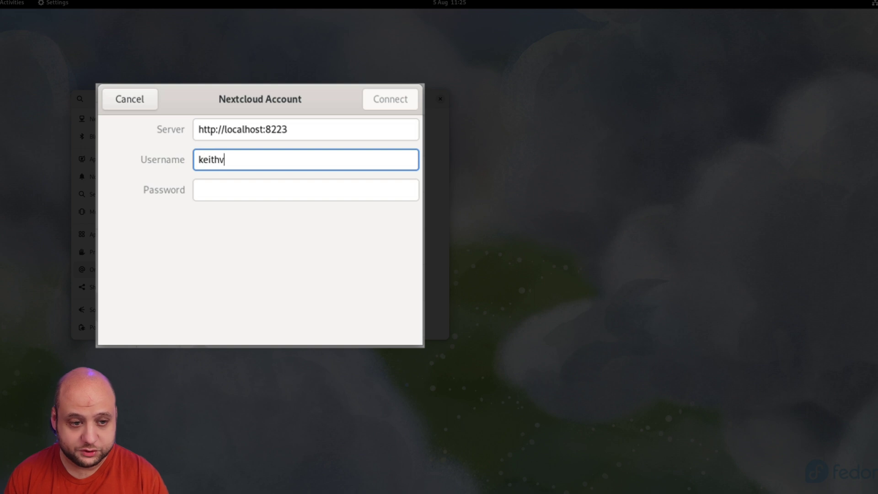
key(Tab)
triple_click(288, 159)
key(Tab)
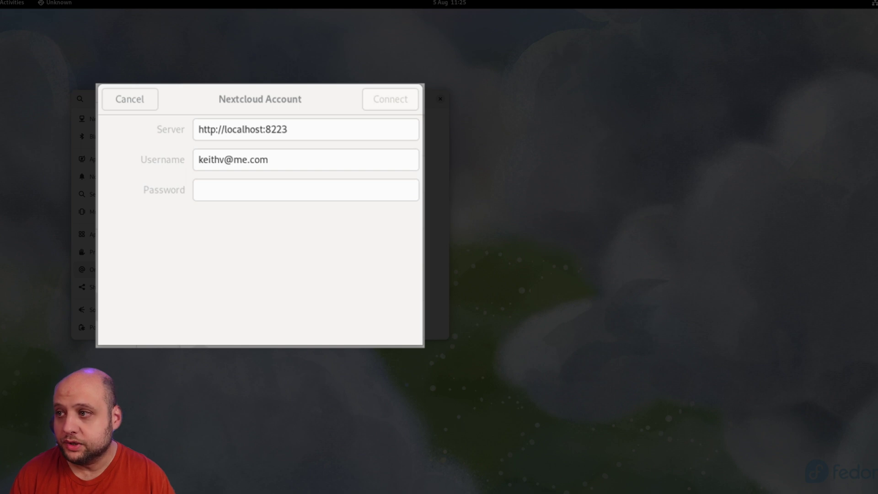
click(314, 199)
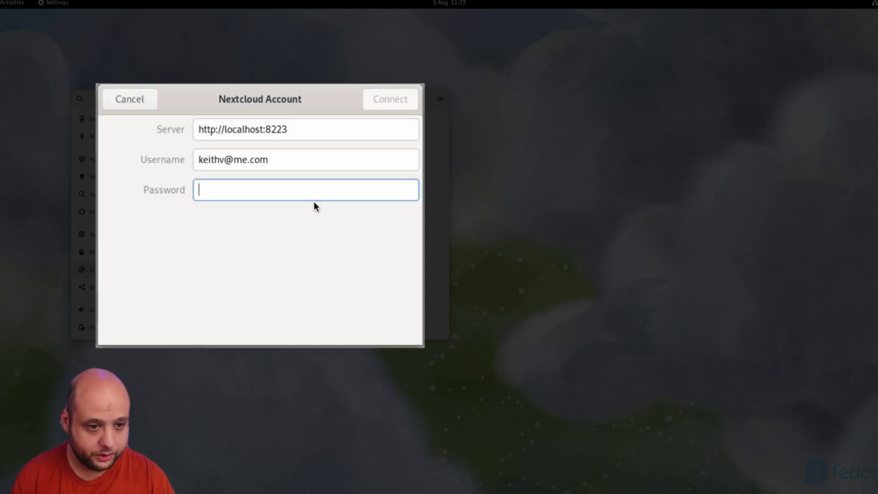
key(ctrl+v)
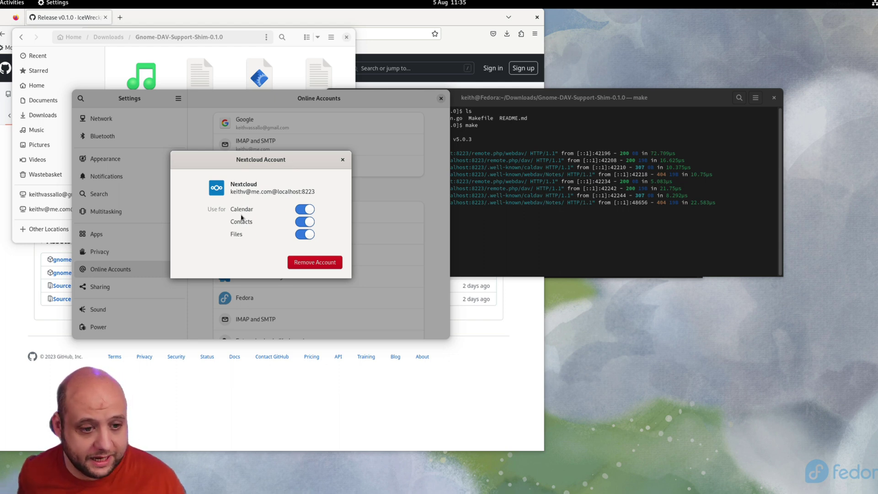
- Switch off Files and Contacts for the Nextcloud account, leaving only Calendar, and close the details
click(300, 234)
click(302, 223)
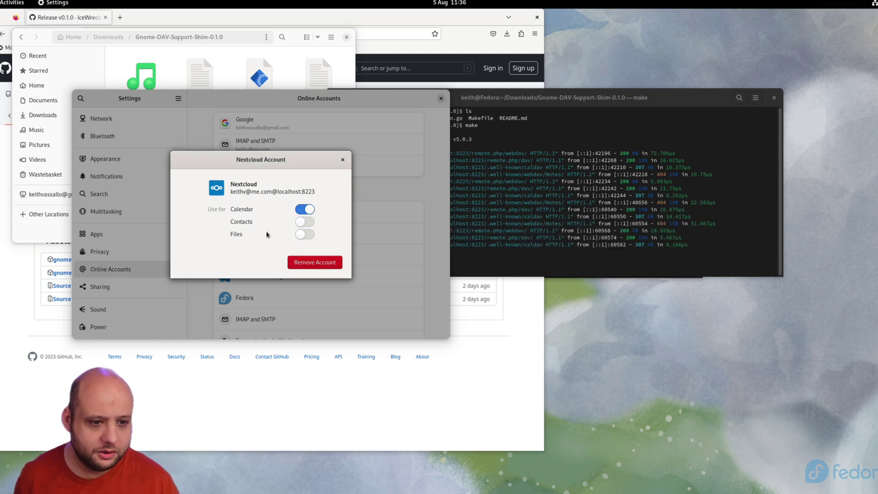
click(343, 159)
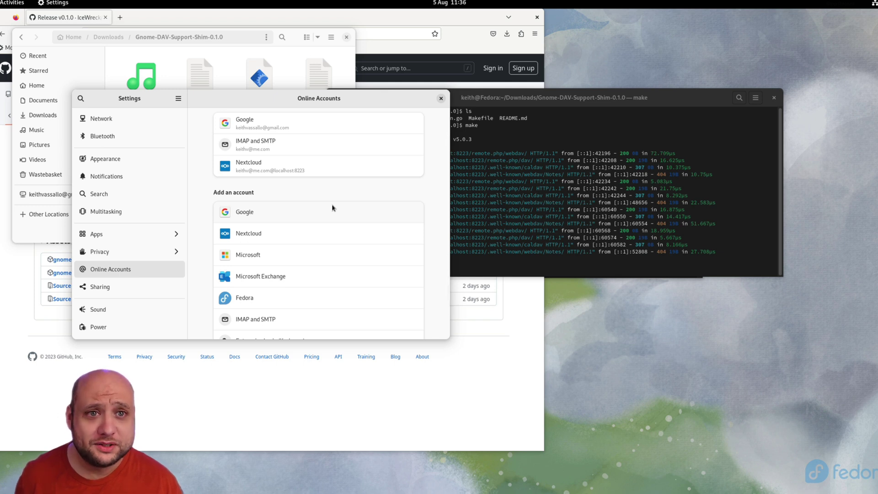
- Launch Calendar on an empty workspace and verify the localhost:8223 calendar in Manage Calendars
click(12, 4)
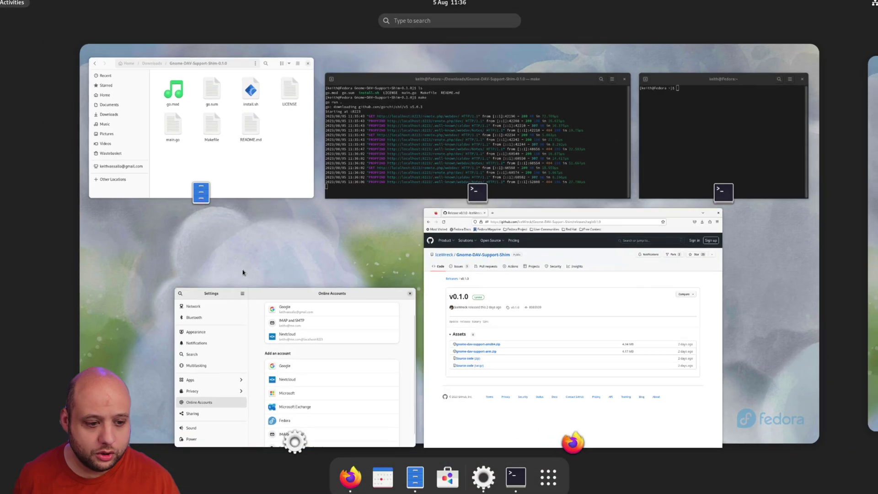
click(875, 278)
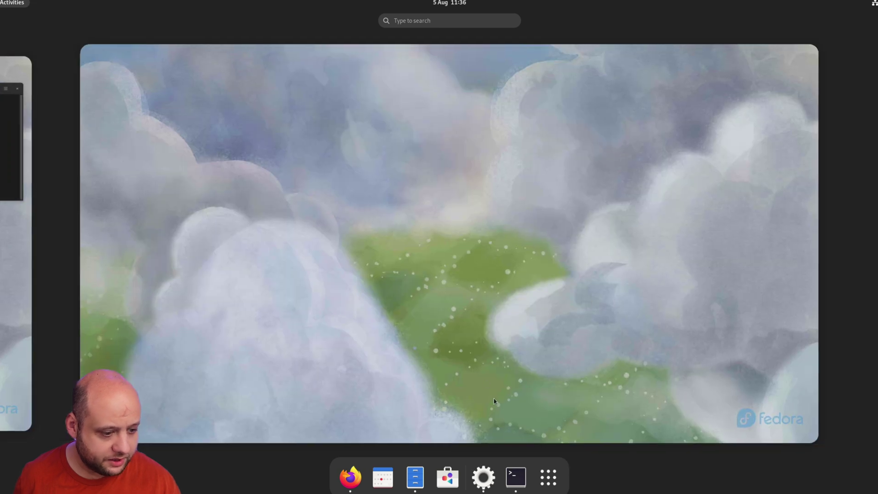
click(383, 476)
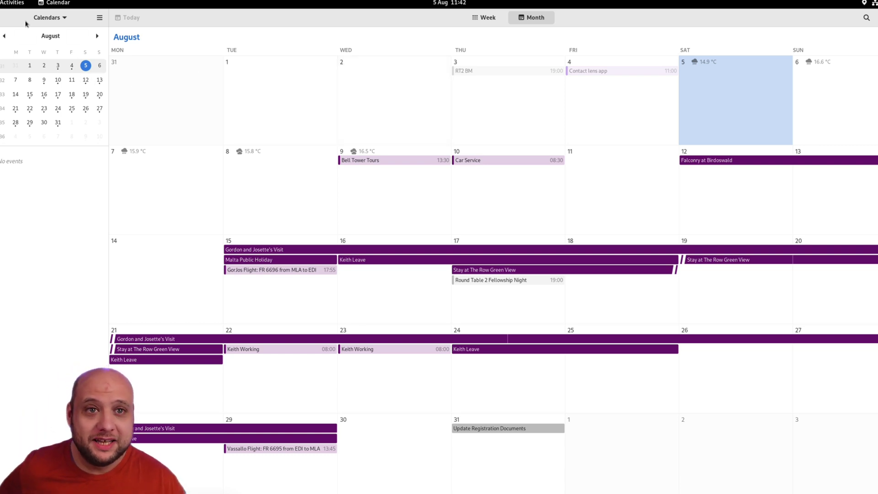
click(65, 19)
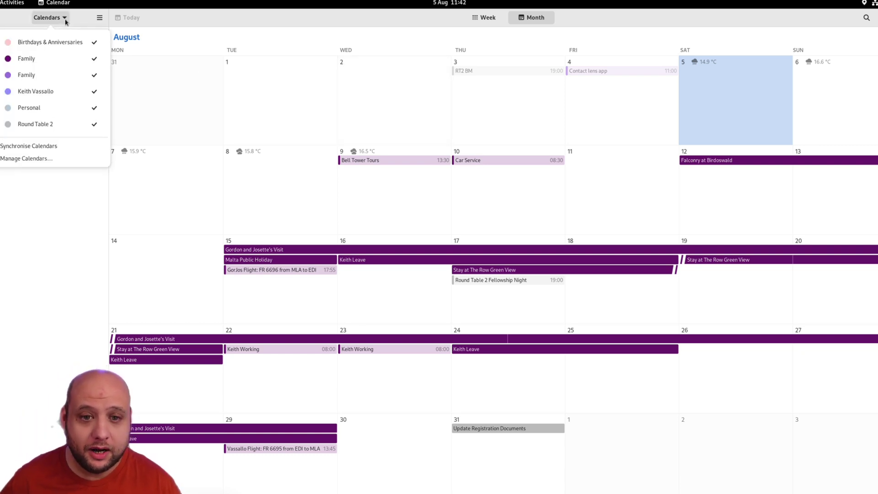
click(41, 158)
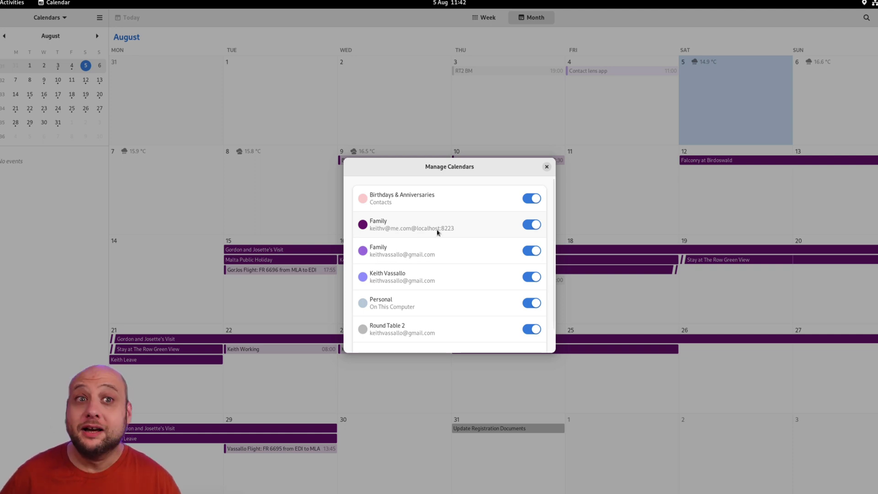
click(547, 166)
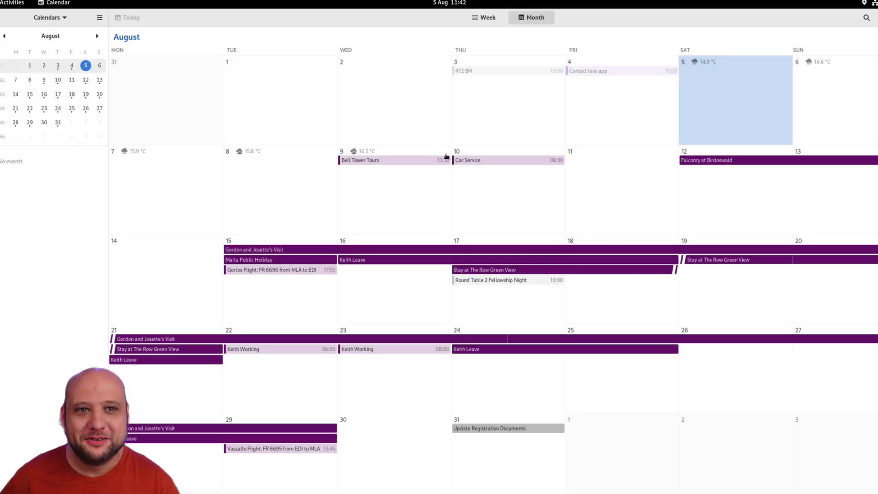